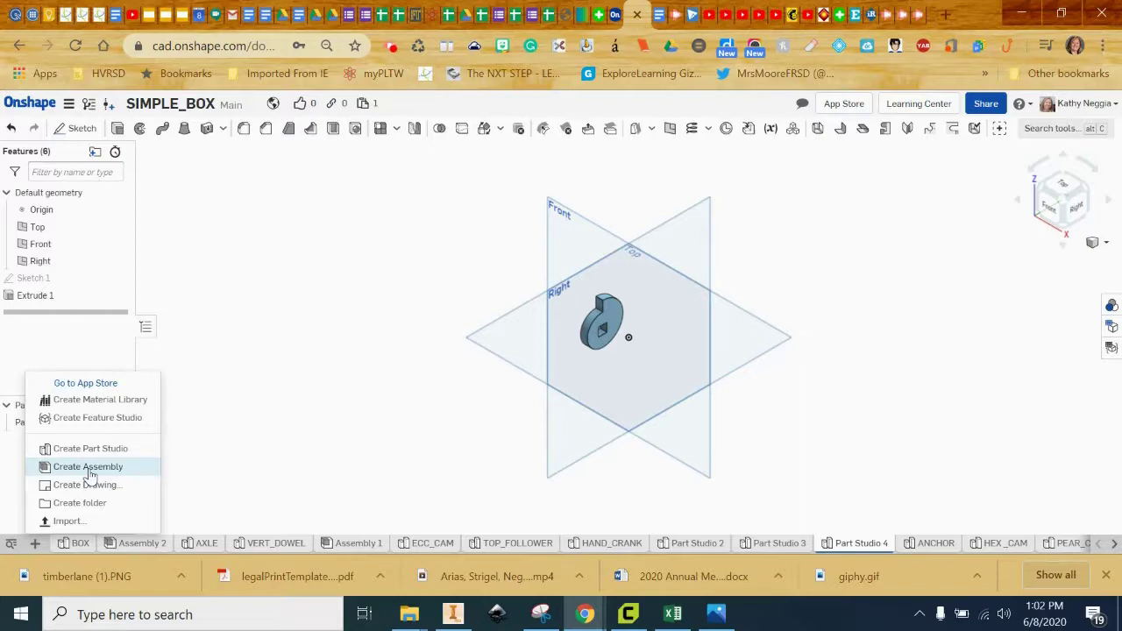
# Create a new assembly with the BOX part inserted and fixed in place
pyautogui.click(89, 474)
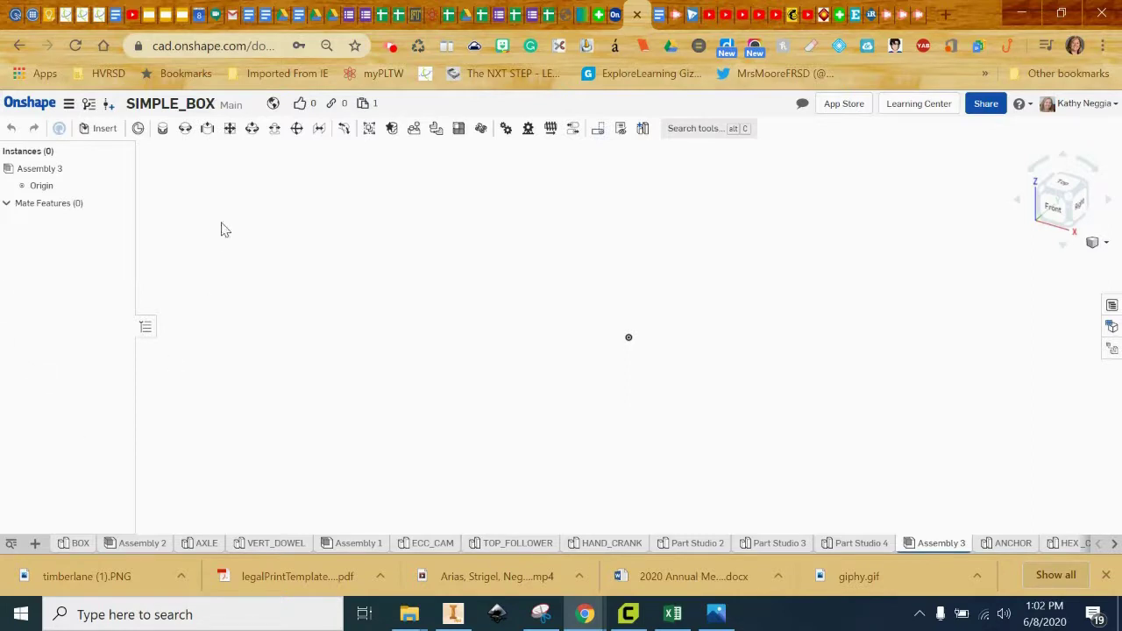
pyautogui.click(103, 131)
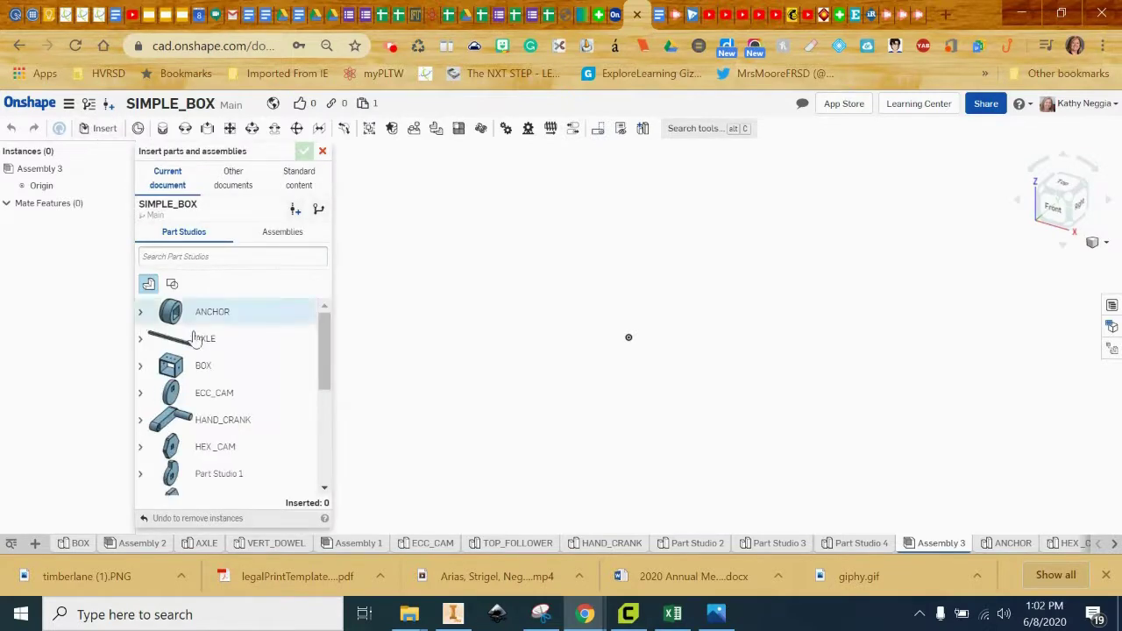
pyautogui.click(218, 373)
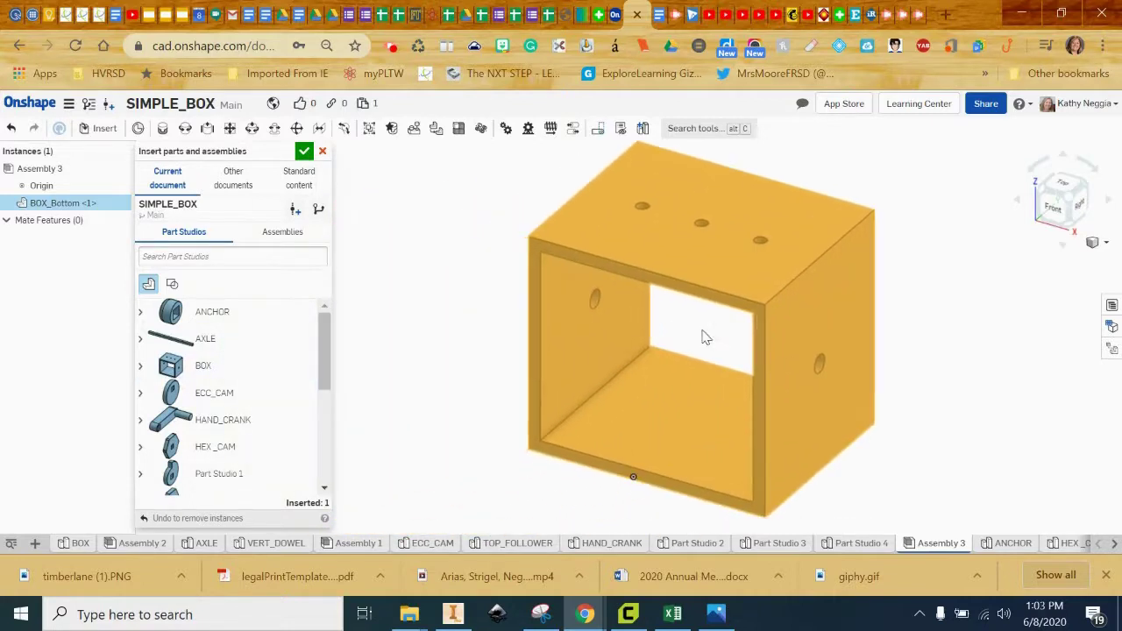
pyautogui.click(704, 336)
pyautogui.click(303, 151)
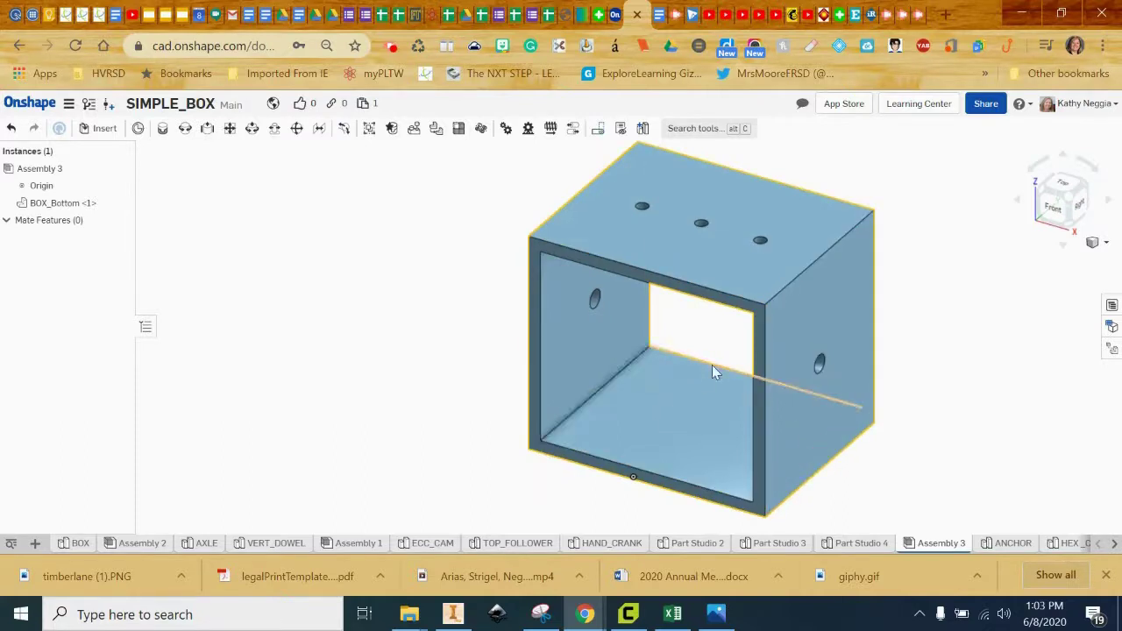
pyautogui.rightClick(639, 423)
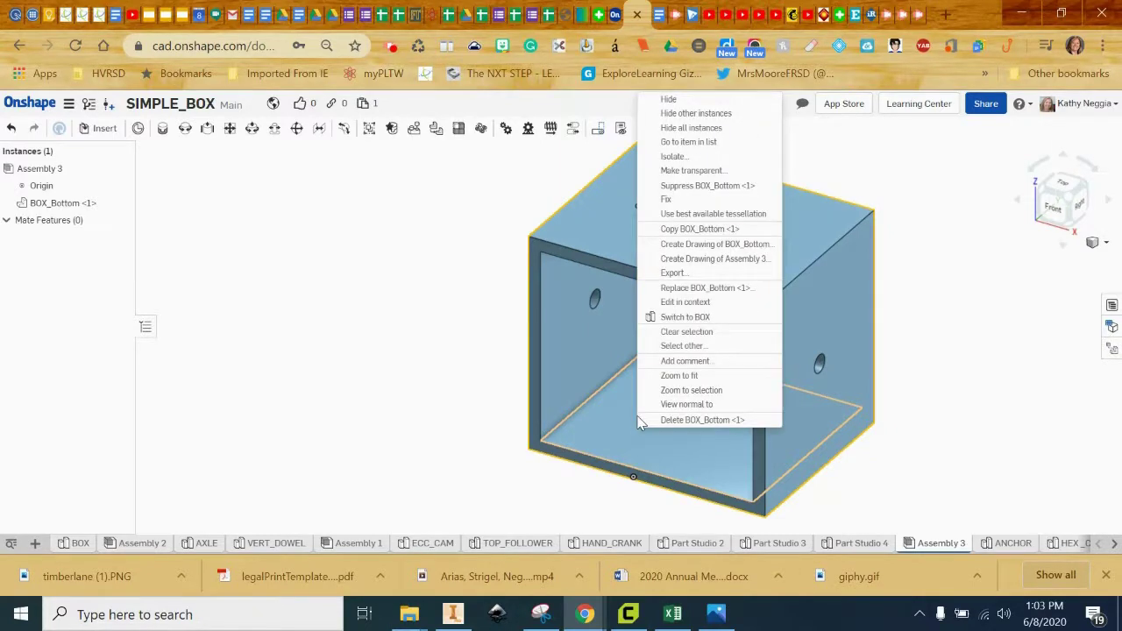
pyautogui.click(690, 203)
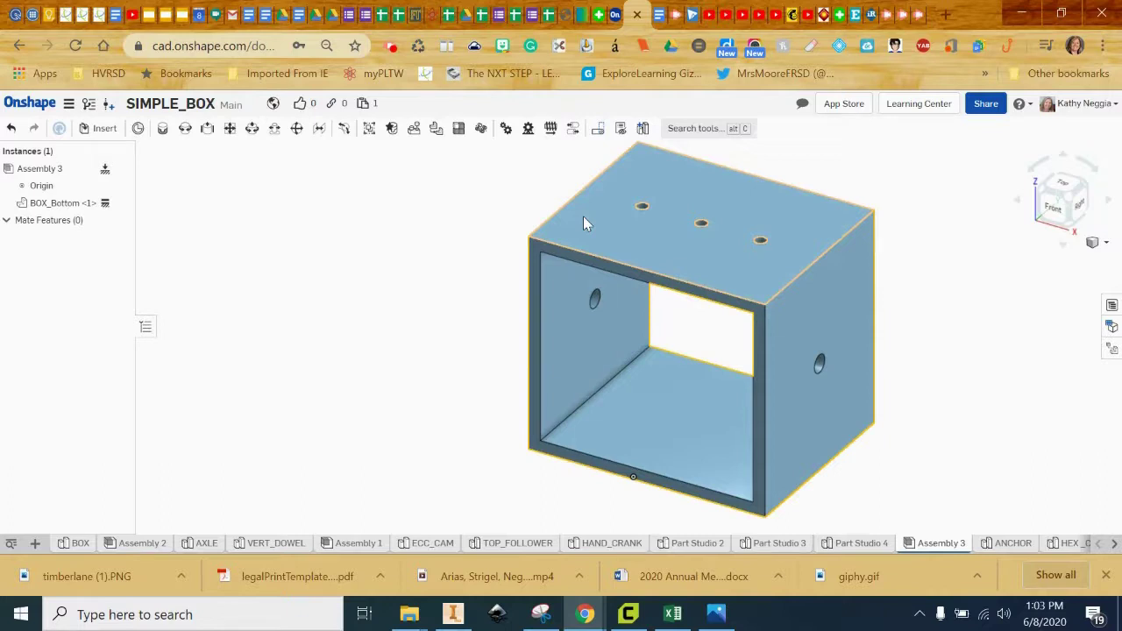
# Insert the AXLE and ANCHOR parts into the assembly and place both clear of the box, outside its left side
pyautogui.click(101, 130)
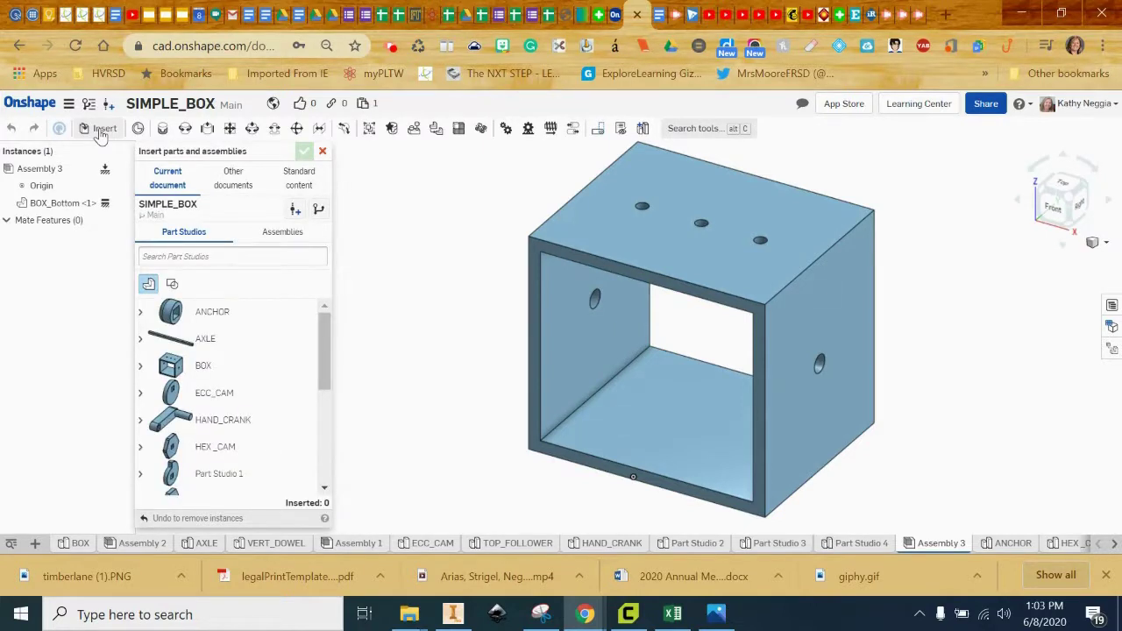
pyautogui.click(207, 342)
pyautogui.click(482, 313)
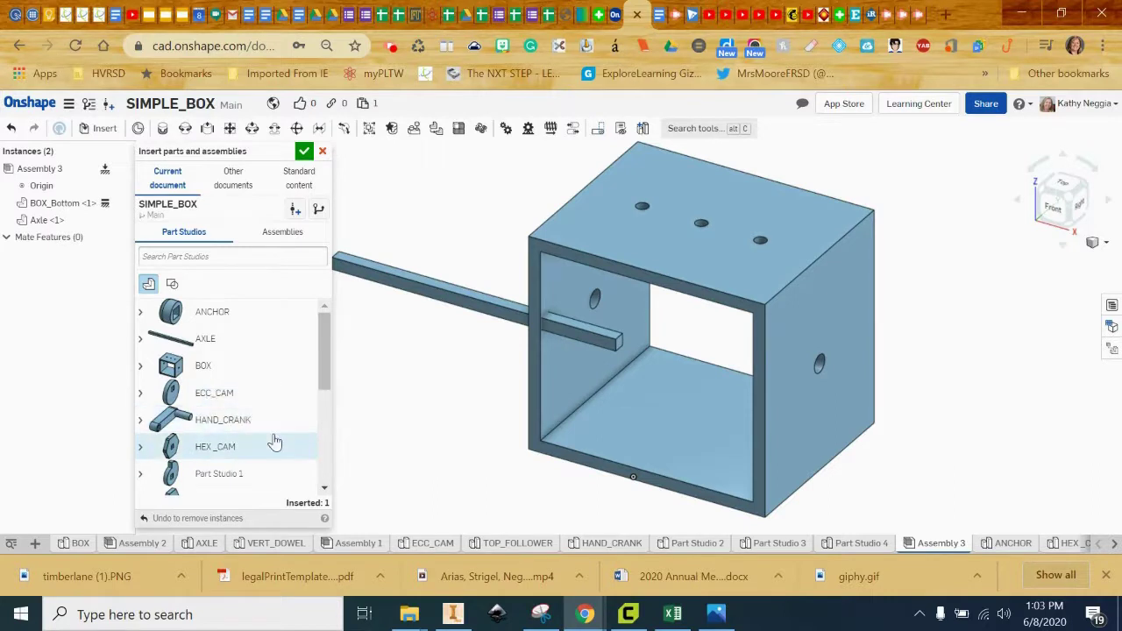
pyautogui.scroll(-1, 273, 441)
pyautogui.scroll(1, 272, 440)
pyautogui.click(220, 311)
pyautogui.click(364, 349)
pyautogui.moveTo(358, 346); pyautogui.dragTo(386, 340)
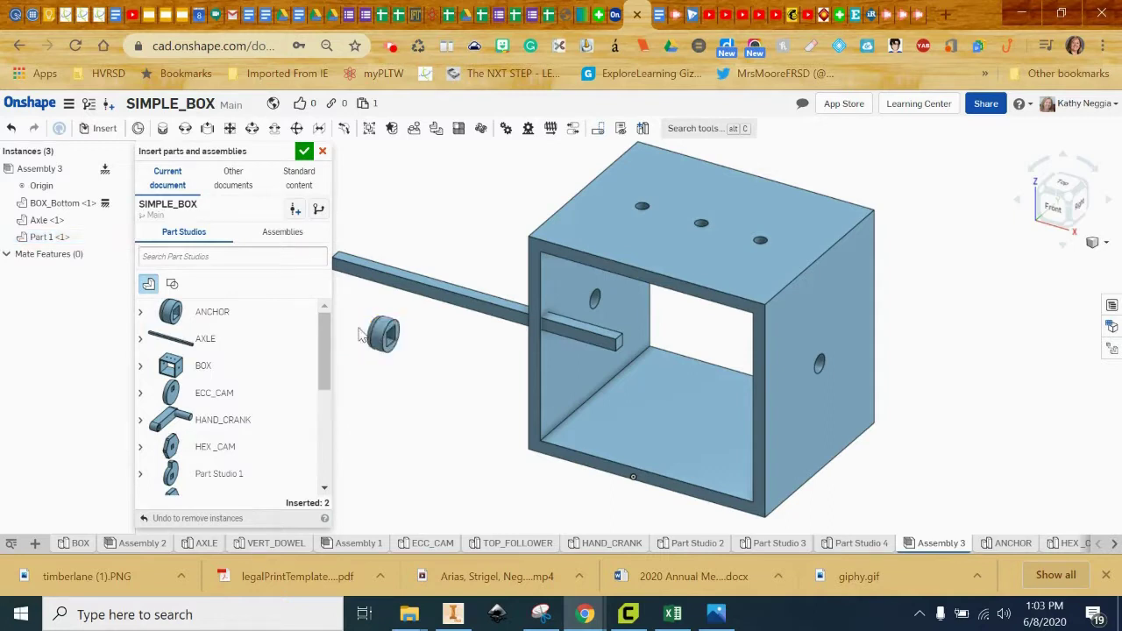
pyautogui.click(304, 152)
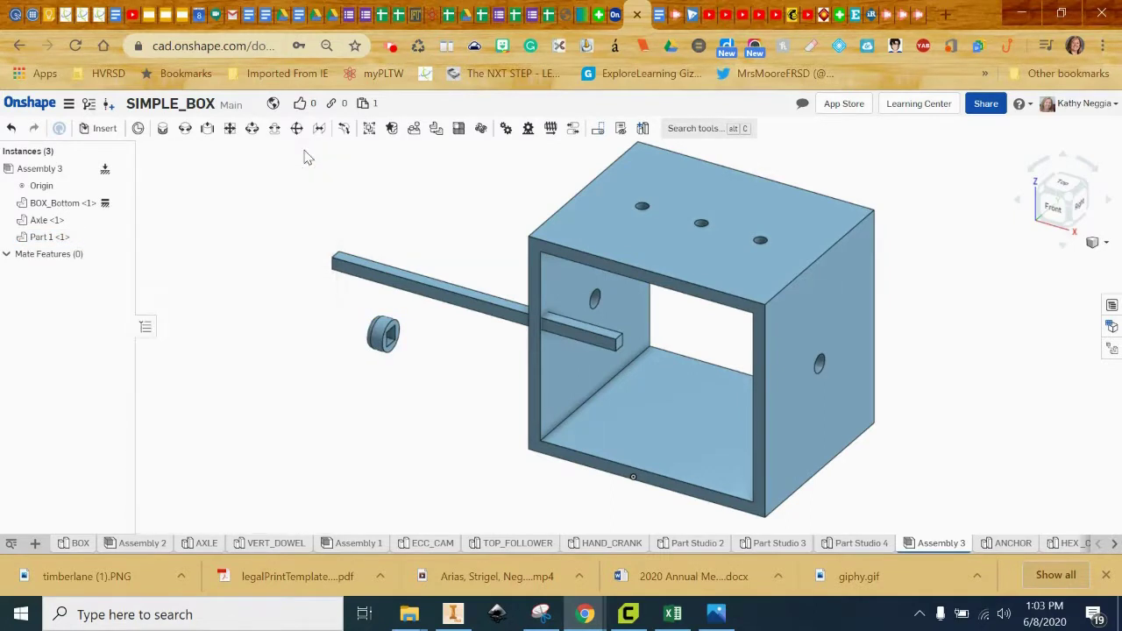
pyautogui.moveTo(433, 282); pyautogui.dragTo(283, 248)
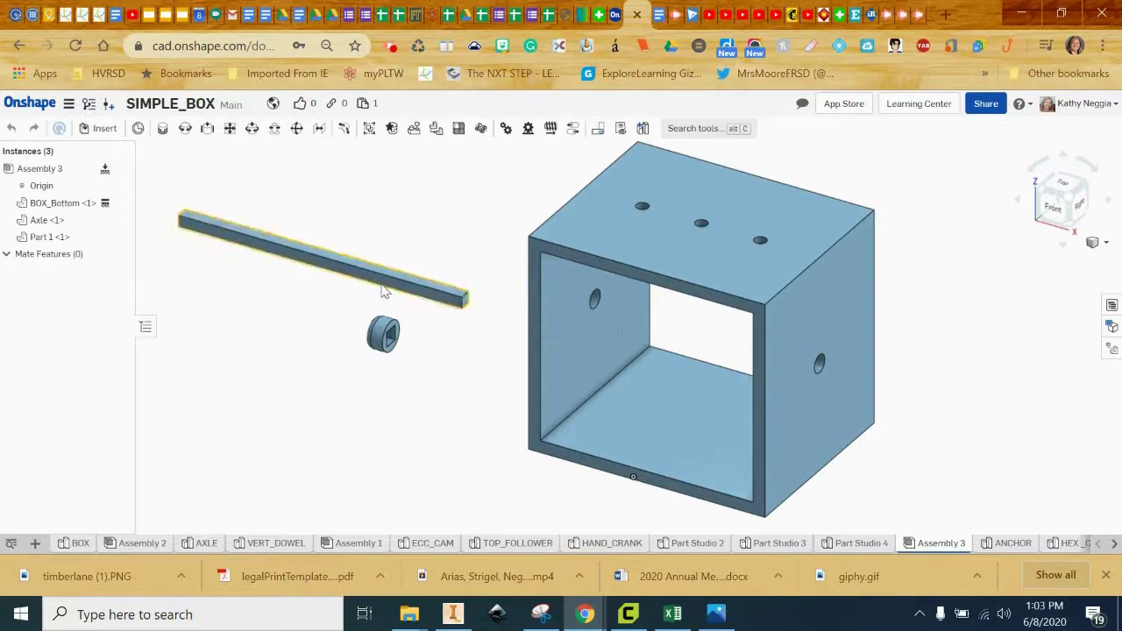
pyautogui.click(391, 351)
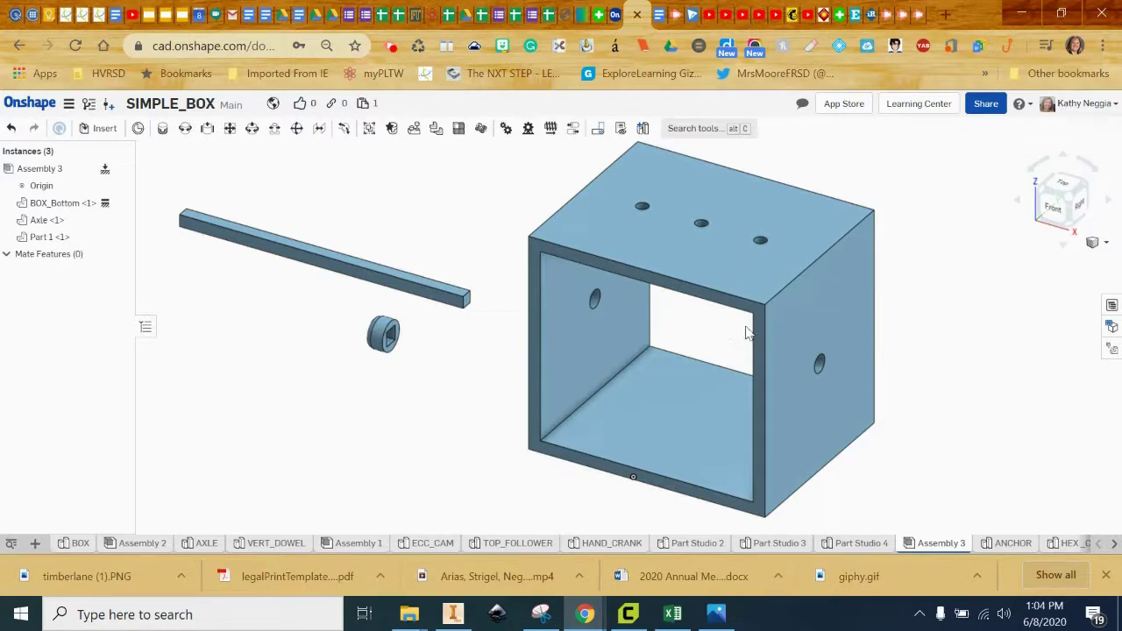
# Join the anchor to one end of the axle with a Fastened mate between the anchor's square pocket and the axle's end face
pyautogui.scroll(2, 343, 349)
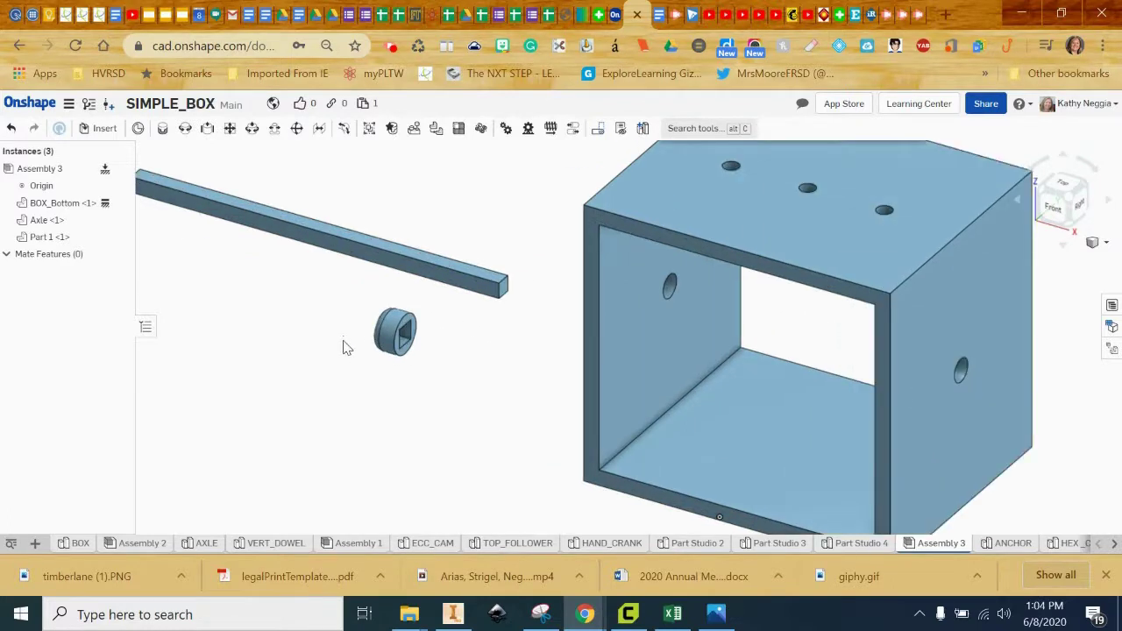
pyautogui.moveTo(301, 283); pyautogui.dragTo(538, 359, button='middle')
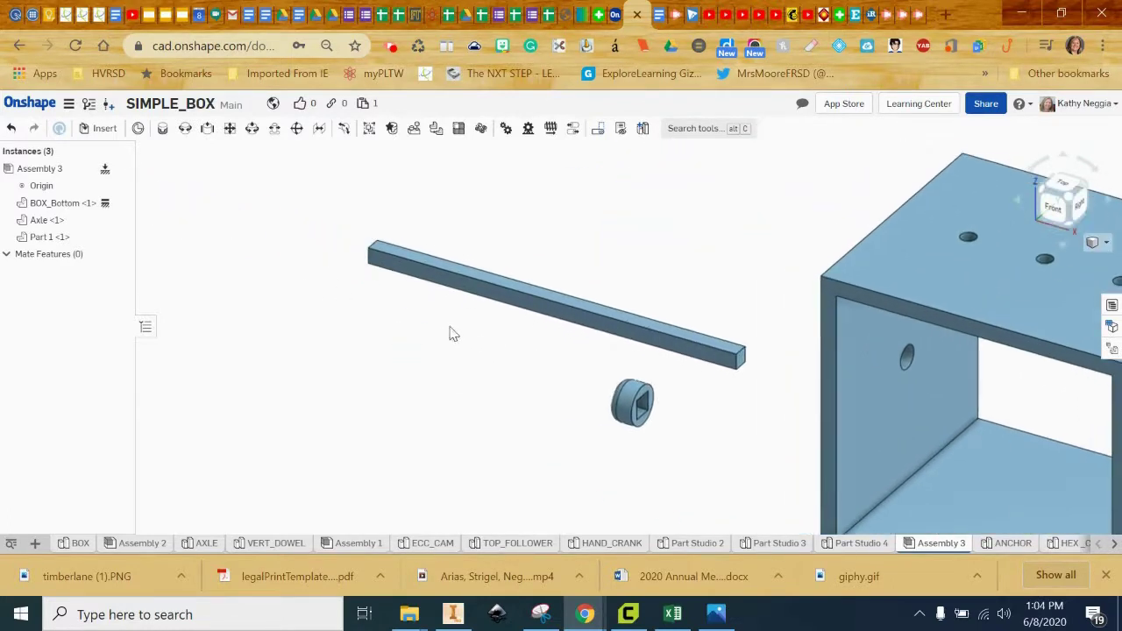
pyautogui.click(164, 131)
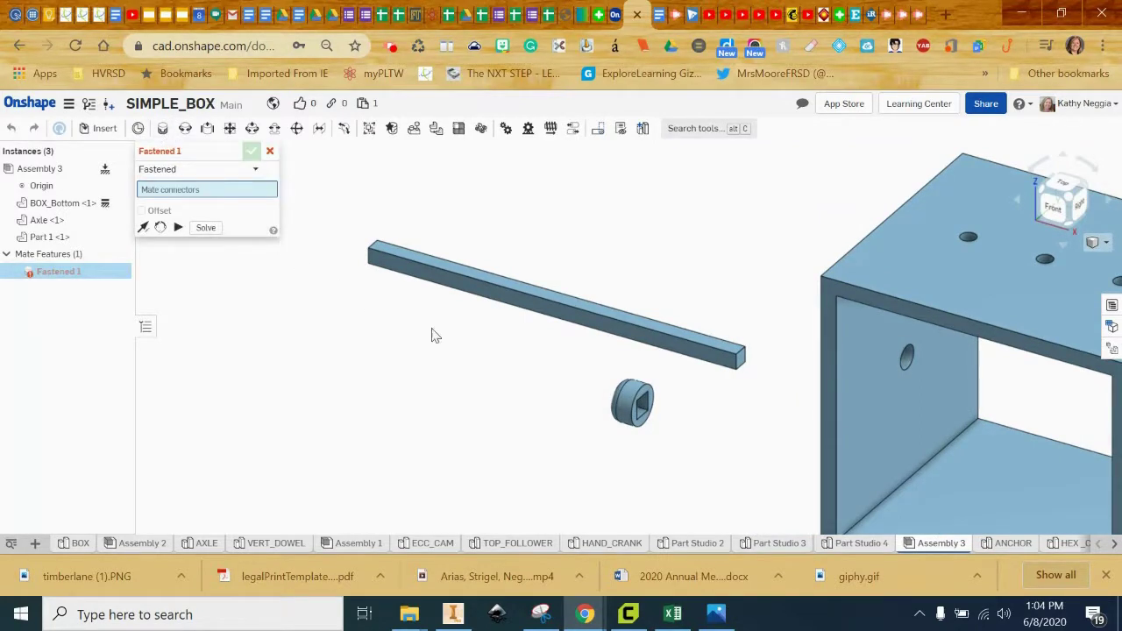
pyautogui.moveTo(542, 388); pyautogui.dragTo(491, 378, button='right')
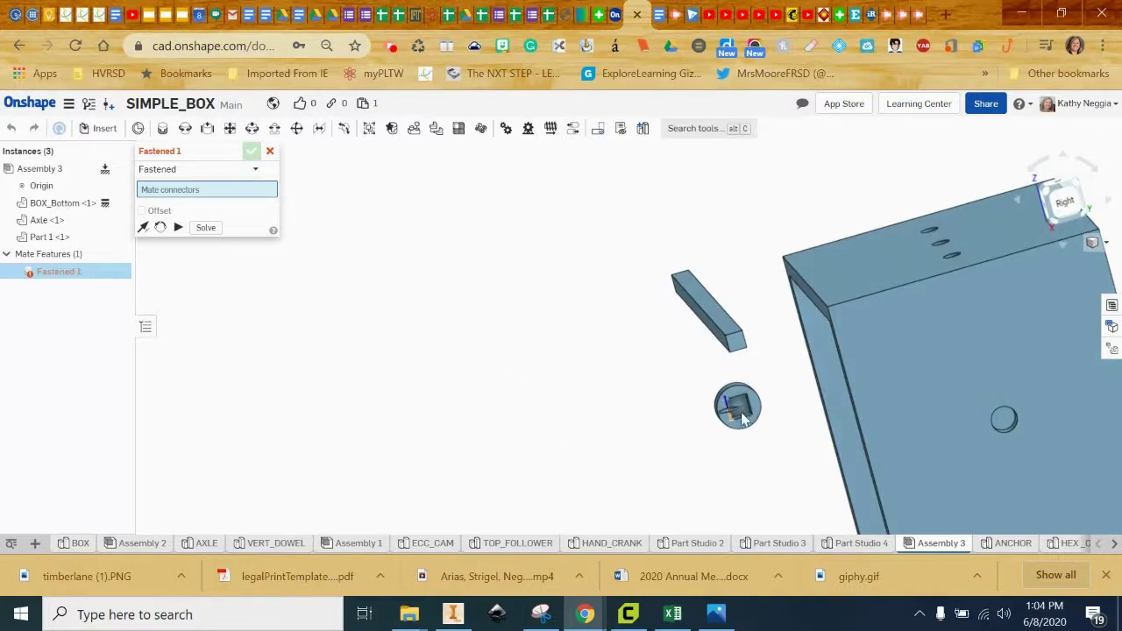
pyautogui.scroll(5, 741, 410)
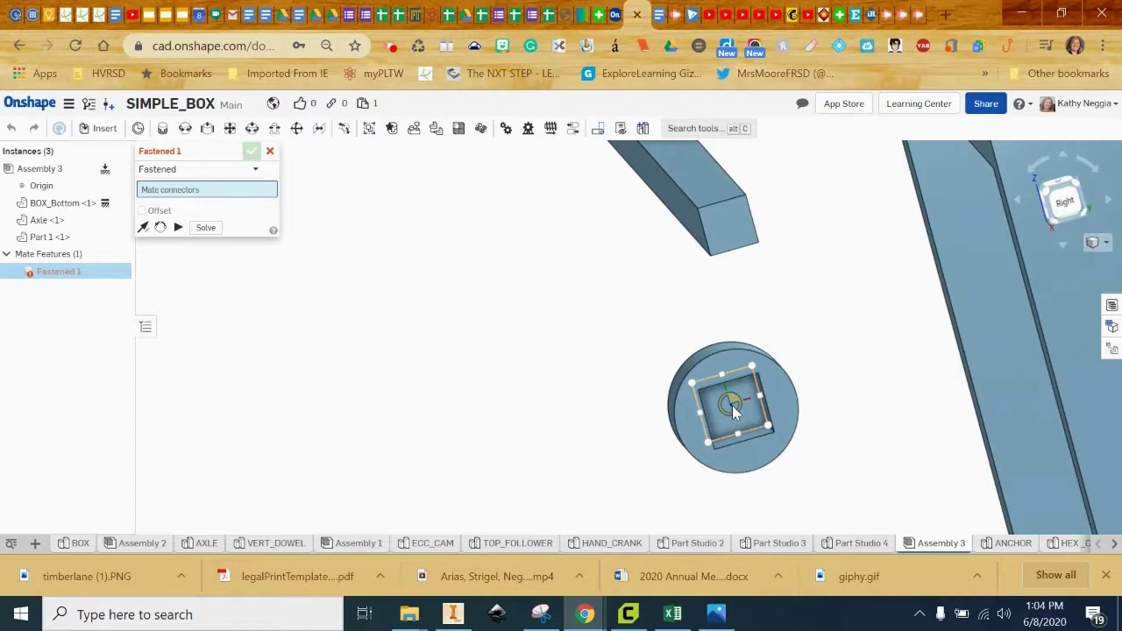
pyautogui.click(732, 405)
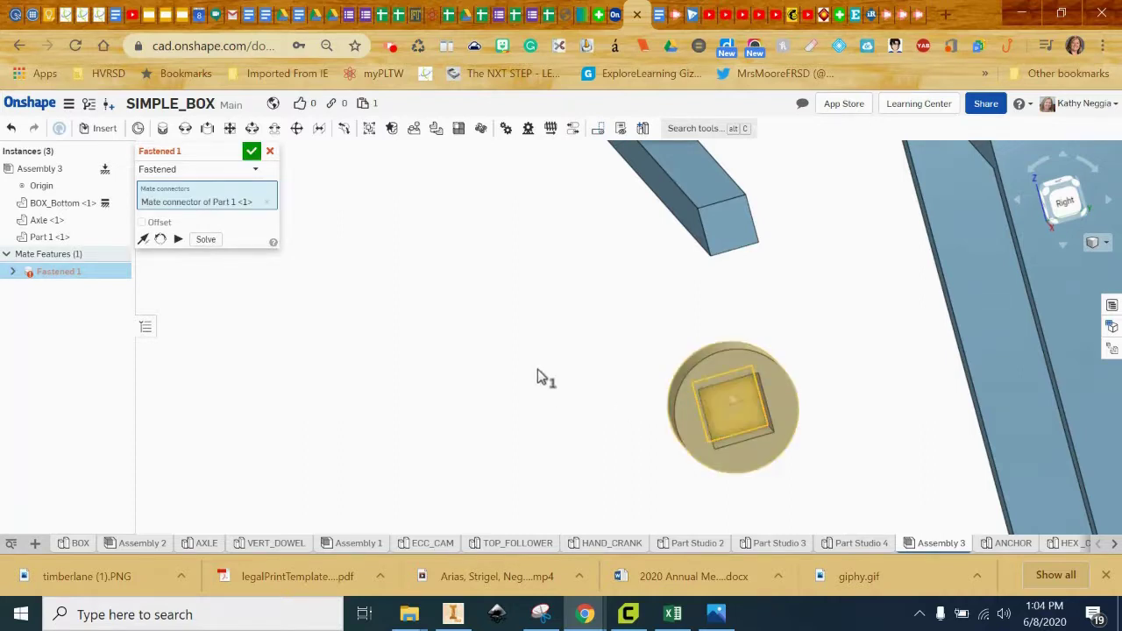
pyautogui.scroll(-2, 539, 377)
pyautogui.moveTo(541, 377); pyautogui.dragTo(491, 378, button='right')
pyautogui.moveTo(375, 245); pyautogui.dragTo(473, 391, button='middle')
pyautogui.moveTo(473, 392); pyautogui.dragTo(544, 425, button='right')
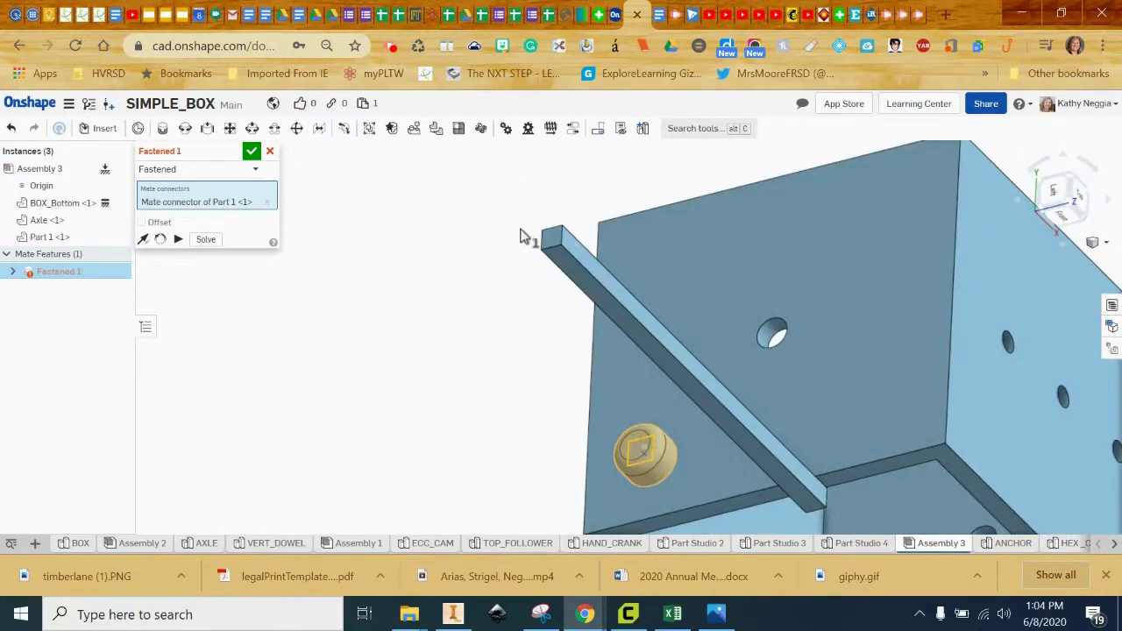
pyautogui.click(554, 244)
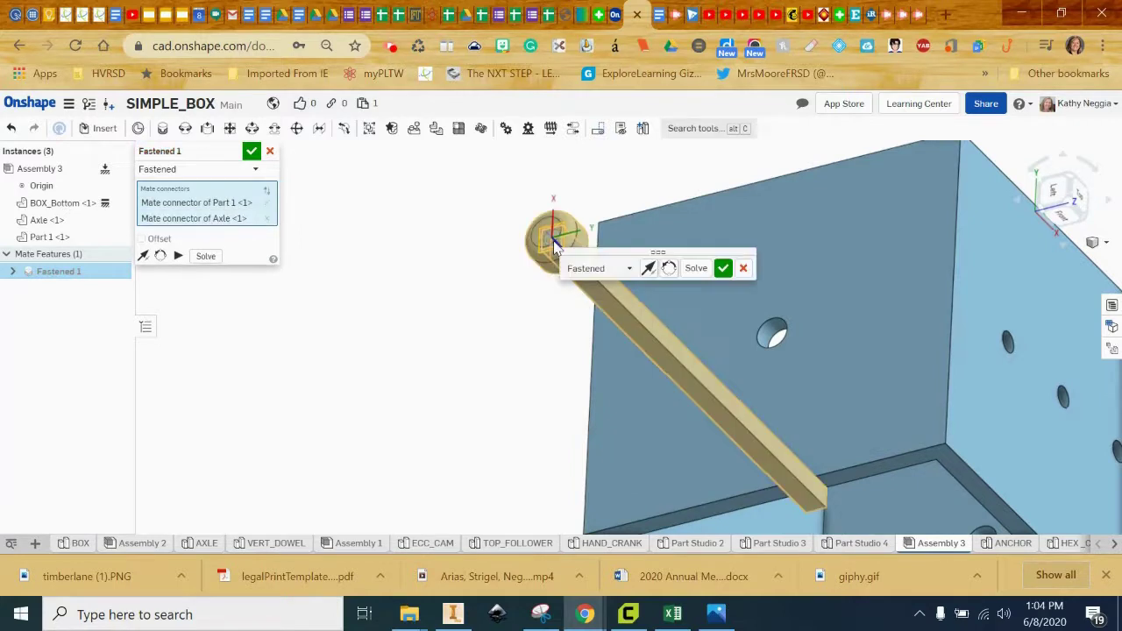
pyautogui.click(722, 267)
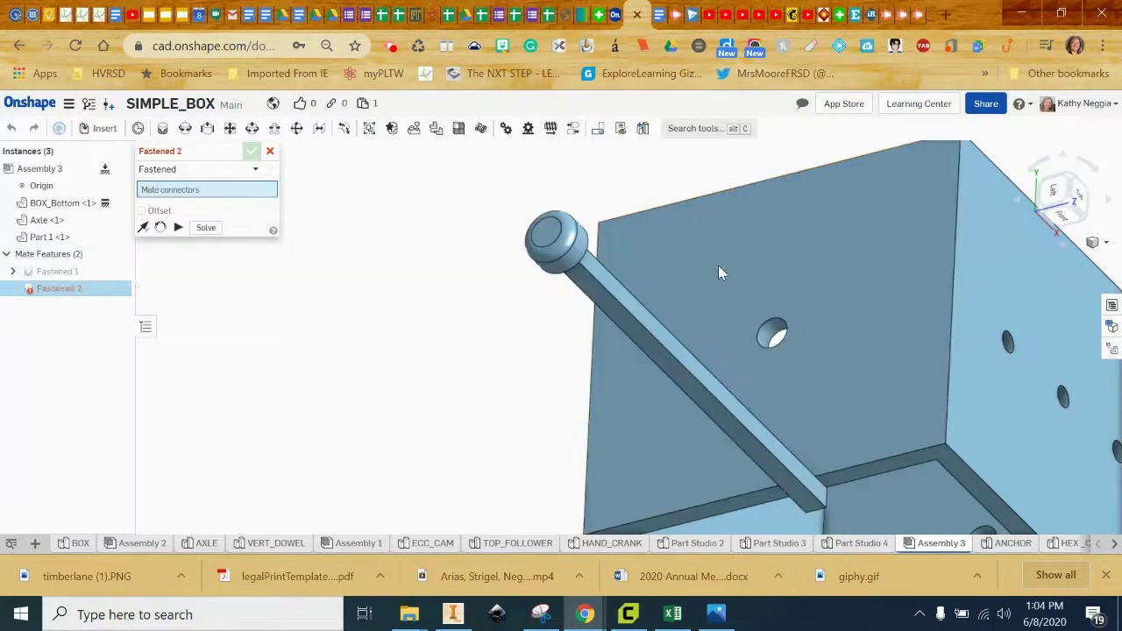
pyautogui.click(1096, 243)
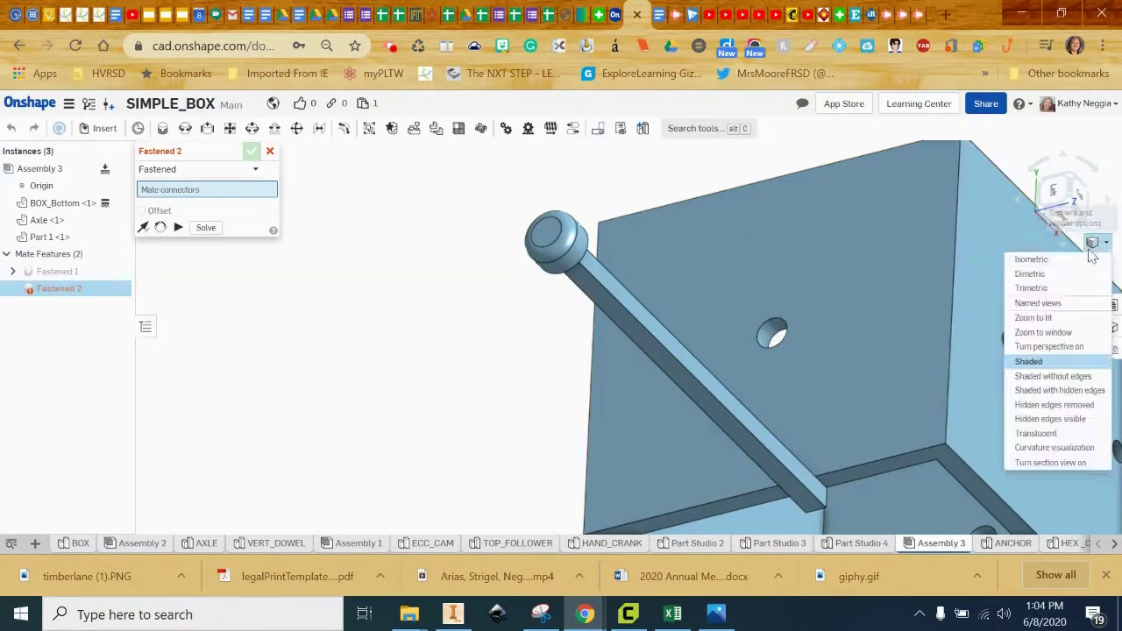
pyautogui.click(1051, 260)
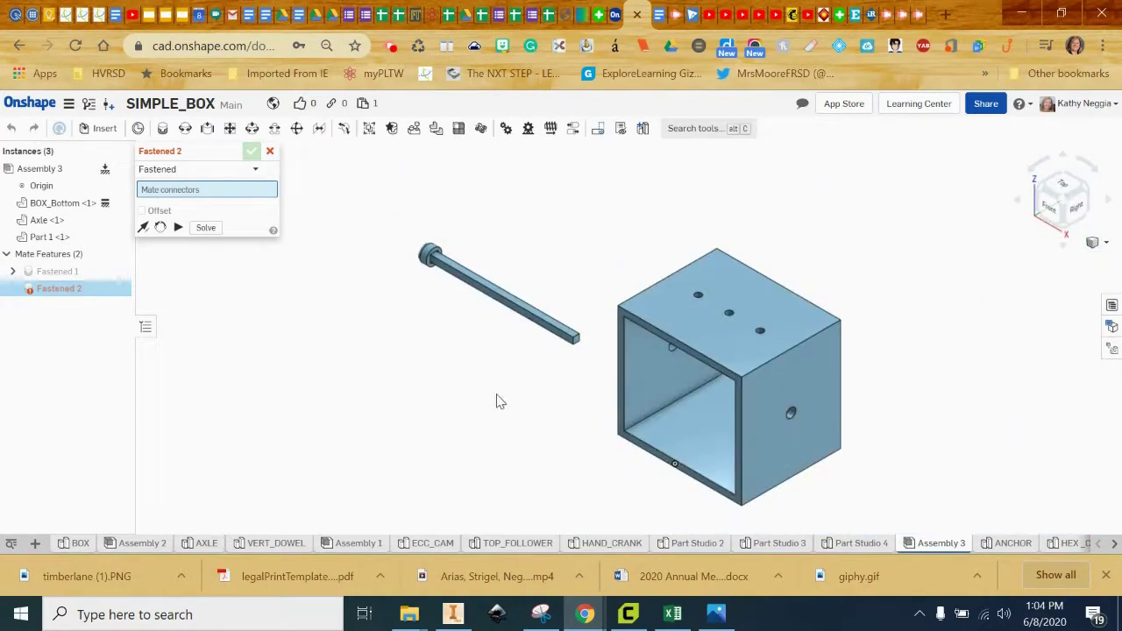
pyautogui.click(270, 152)
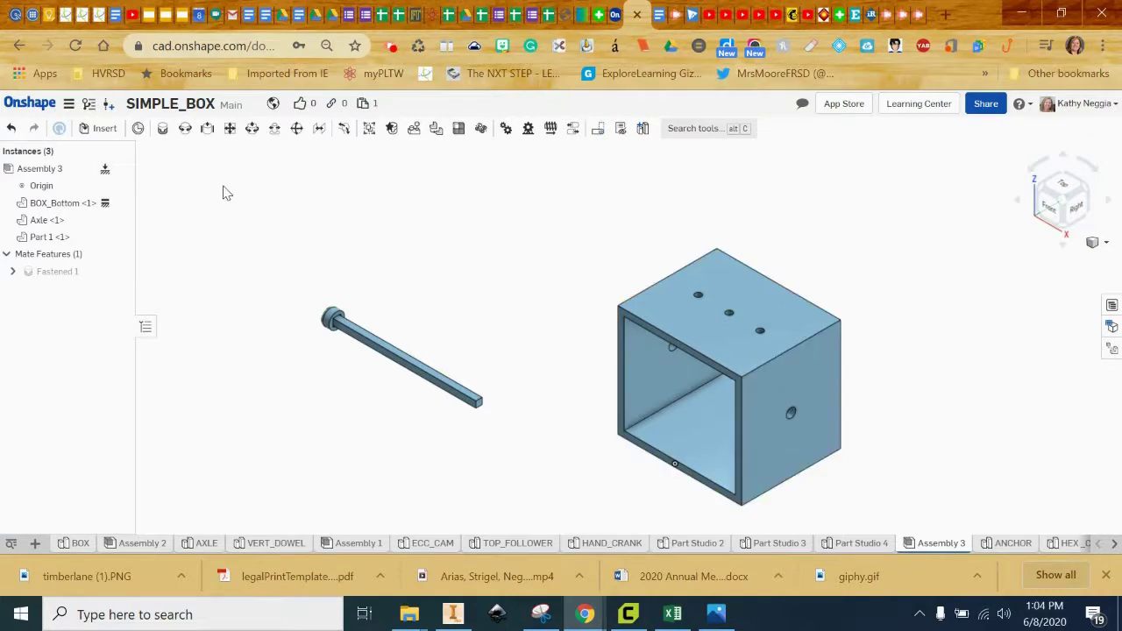
# Add a Revolute mate between the round hole in the box's right outer face and the free end face of the axle
pyautogui.click(185, 129)
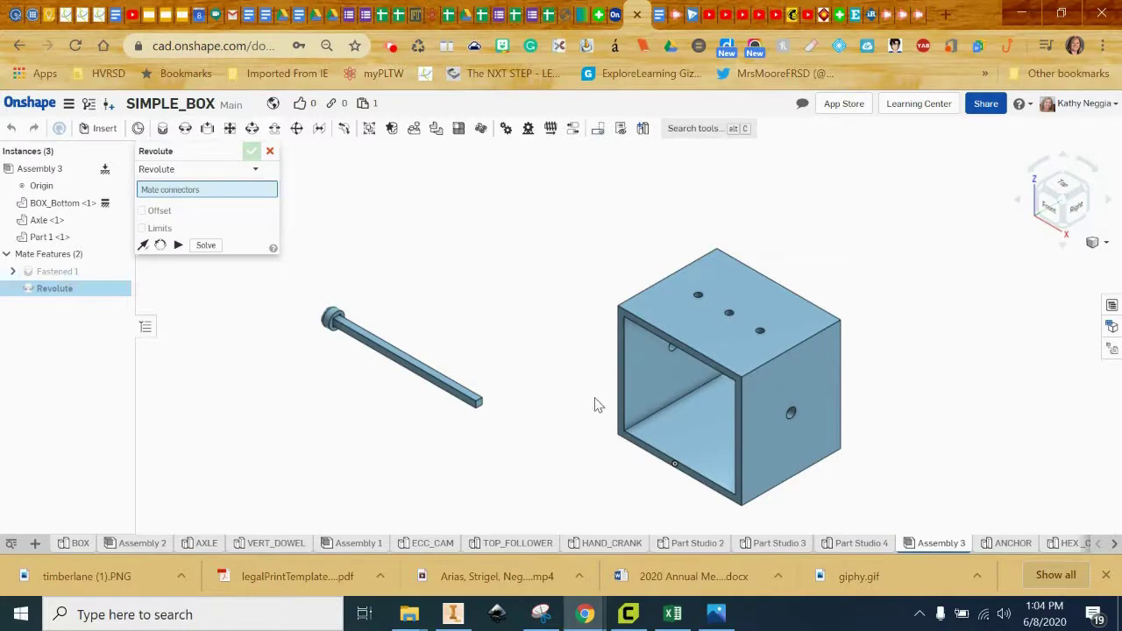
pyautogui.moveTo(584, 409); pyautogui.dragTo(622, 360, button='right')
pyautogui.scroll(5, 622, 361)
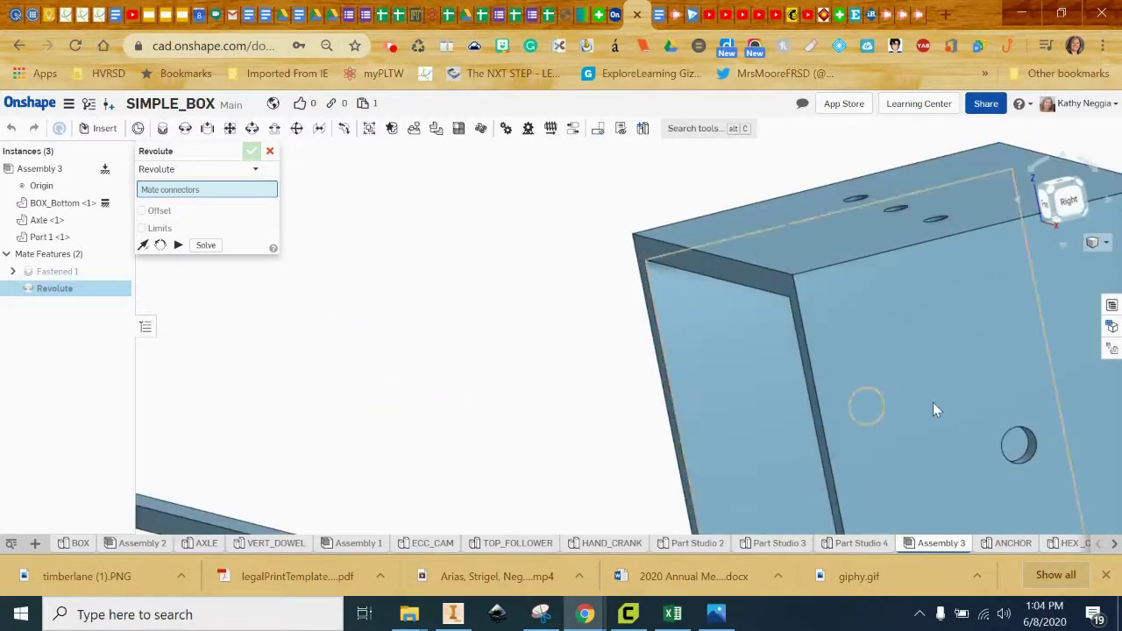
pyautogui.moveTo(844, 388); pyautogui.dragTo(525, 347, button='middle')
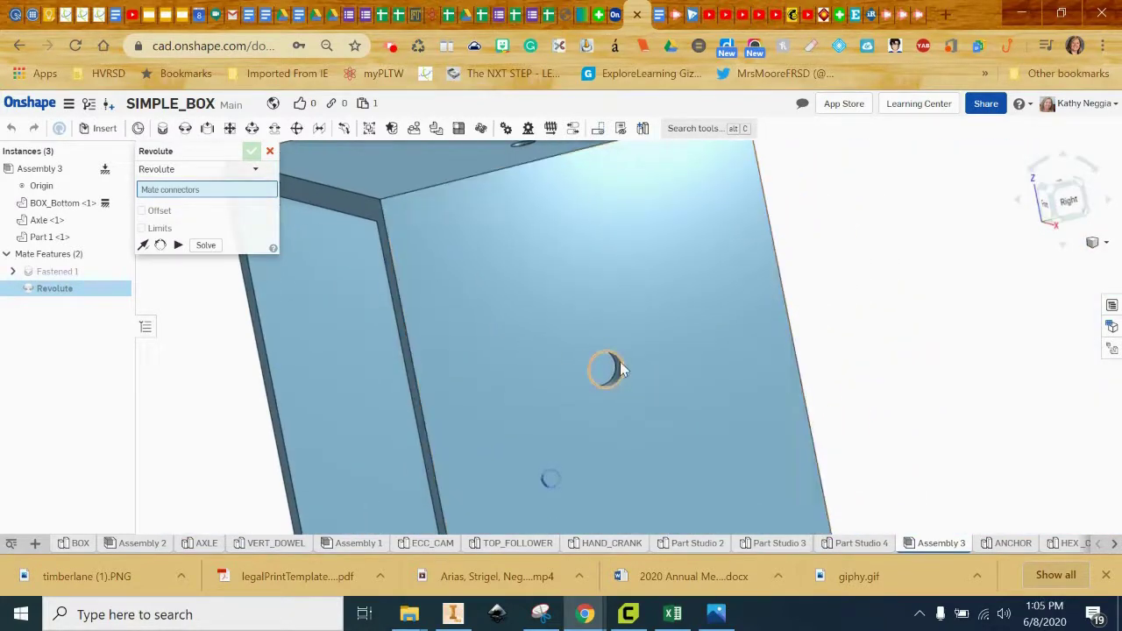
pyautogui.moveTo(741, 395); pyautogui.dragTo(659, 418, button='right')
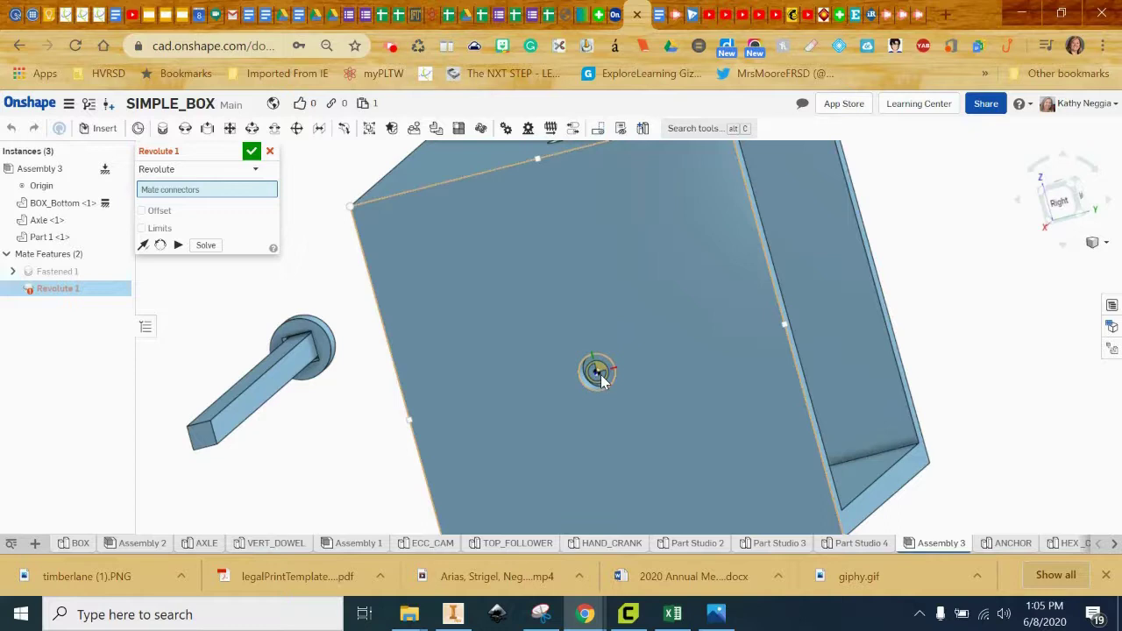
pyautogui.click(599, 374)
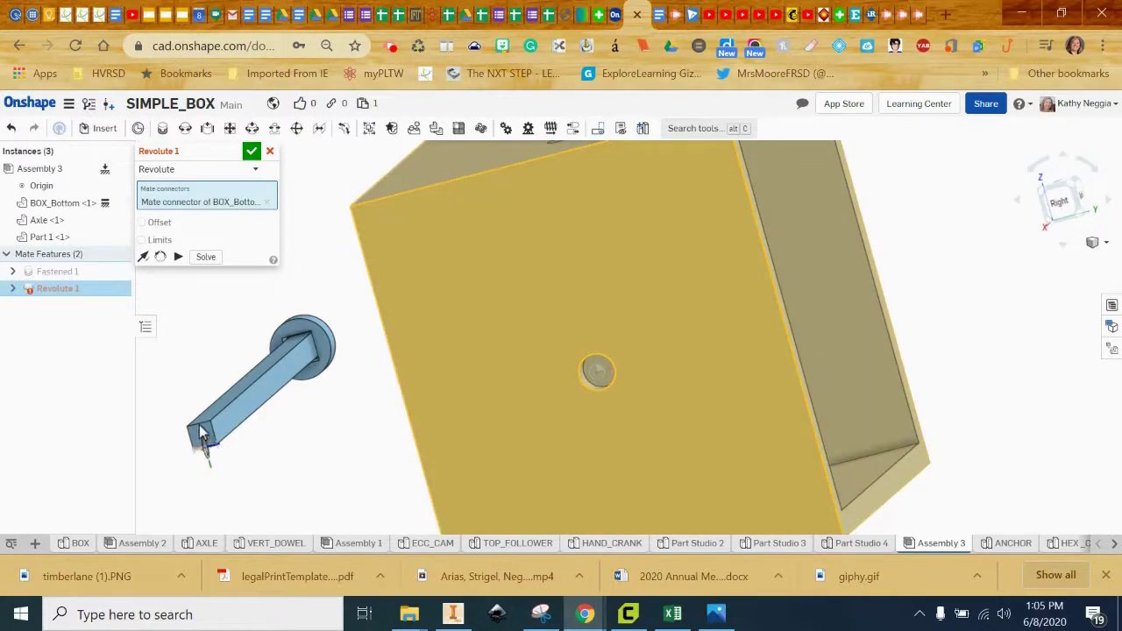
pyautogui.moveTo(220, 450); pyautogui.dragTo(436, 465, button='middle')
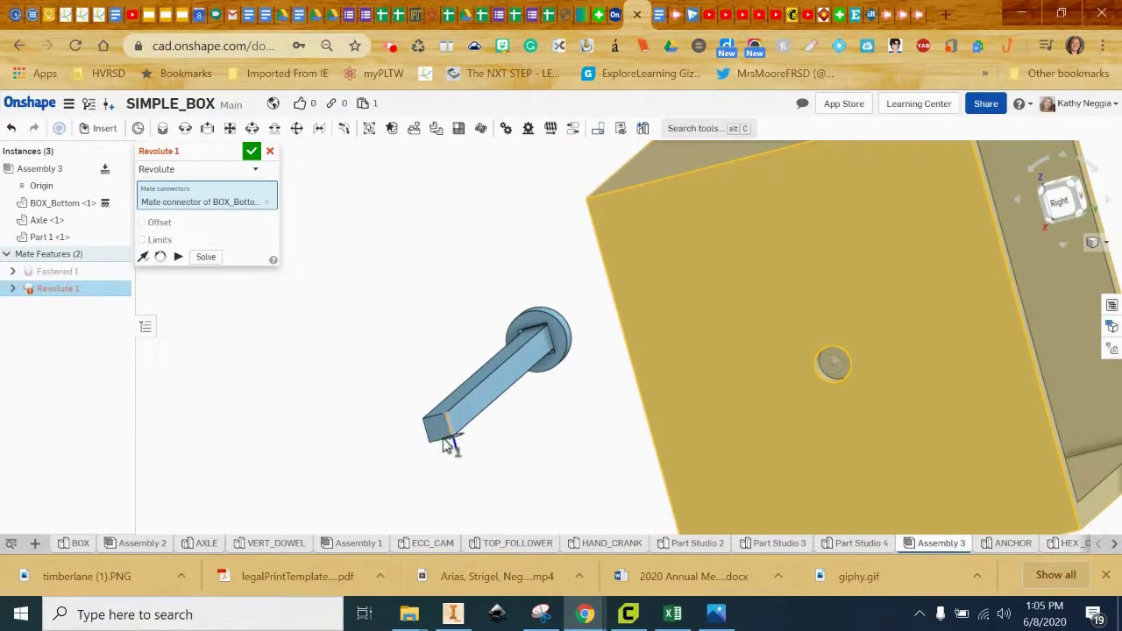
pyautogui.scroll(3, 446, 438)
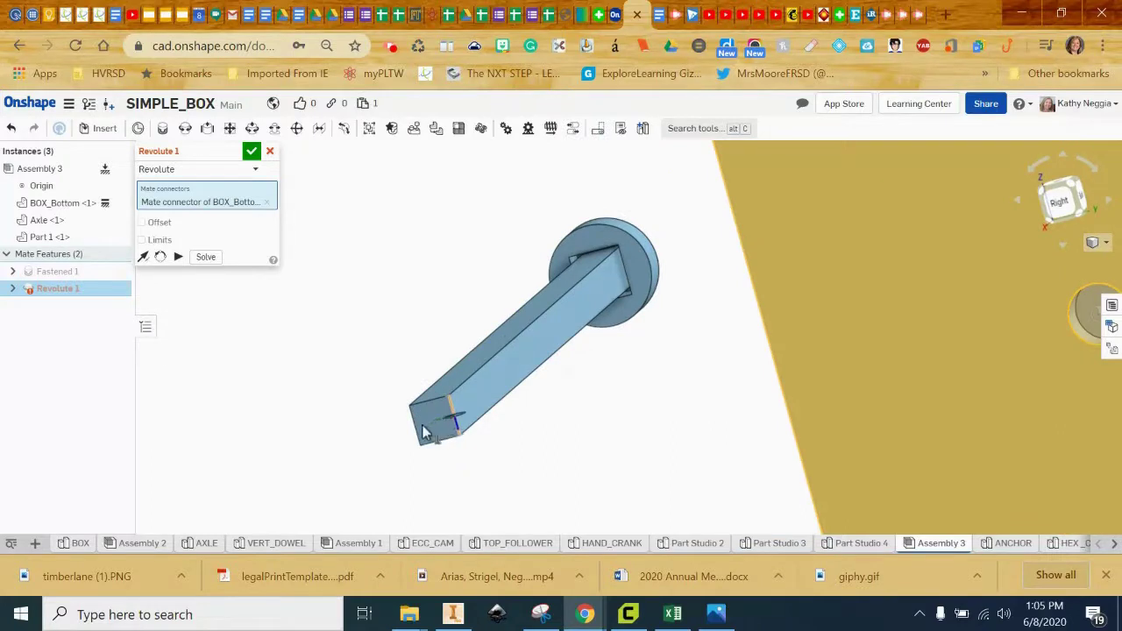
pyautogui.moveTo(415, 429); pyautogui.dragTo(531, 423, button='middle')
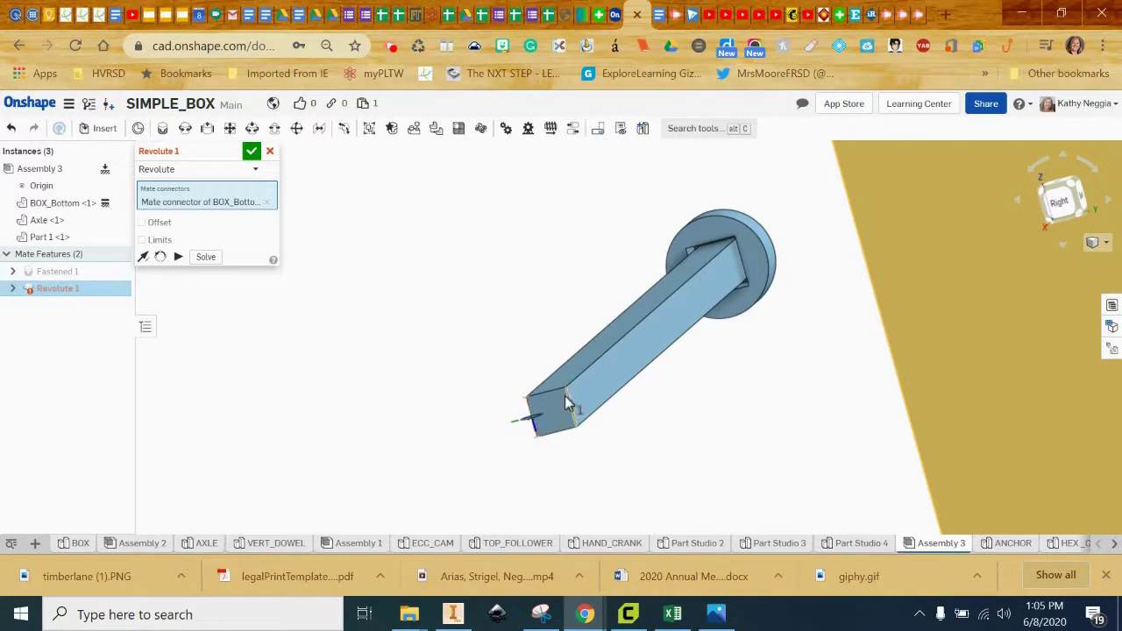
pyautogui.click(550, 414)
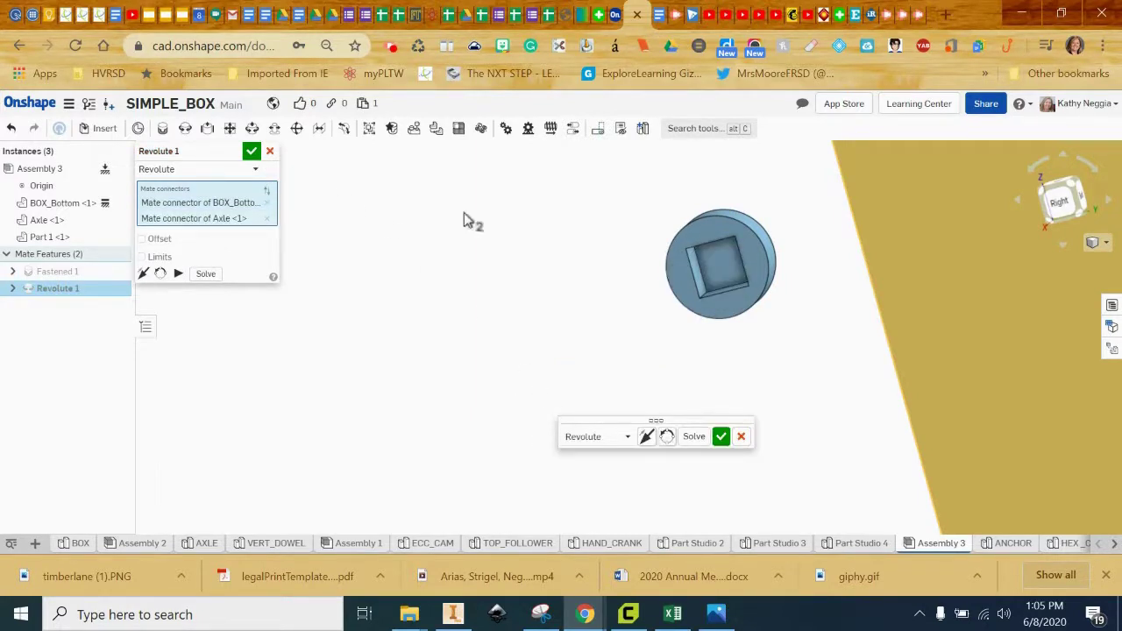
pyautogui.click(252, 152)
pyautogui.scroll(-5, 690, 264)
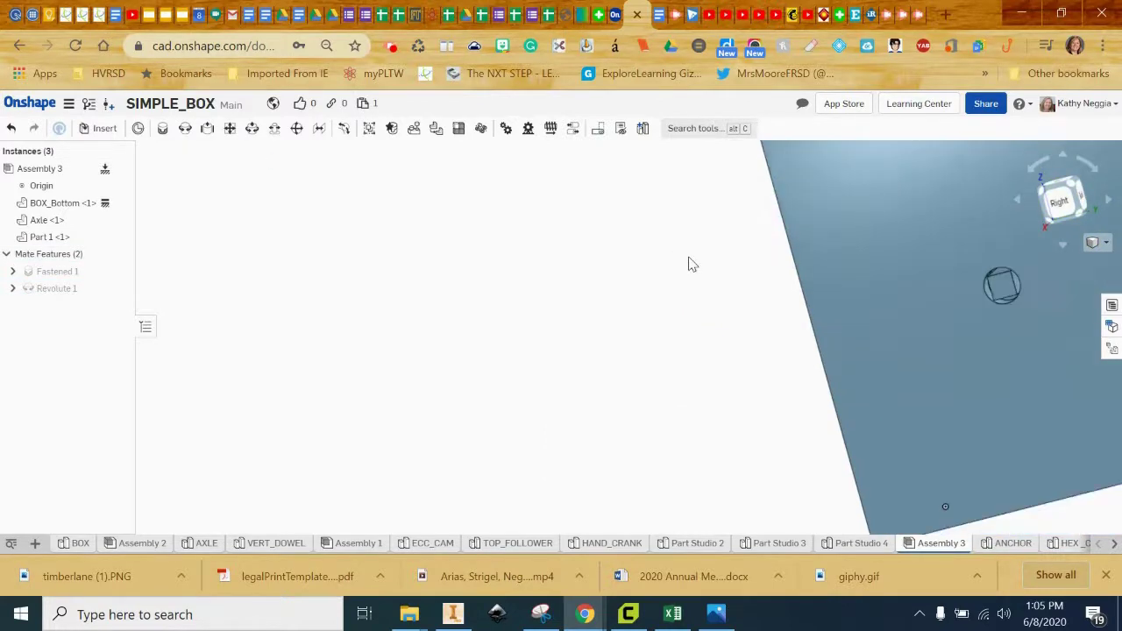
pyautogui.click(1097, 242)
pyautogui.click(1057, 262)
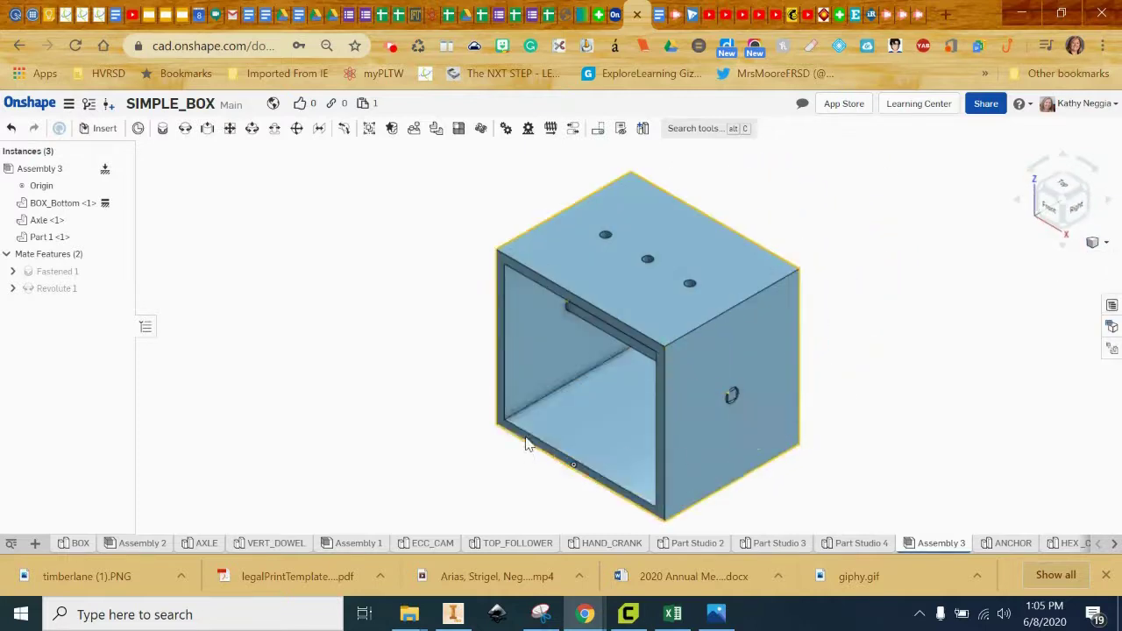
# Edit the Revolute mate to enable its offset and try Z distances of 1 in and -1 in
pyautogui.moveTo(623, 430); pyautogui.dragTo(663, 399, button='right')
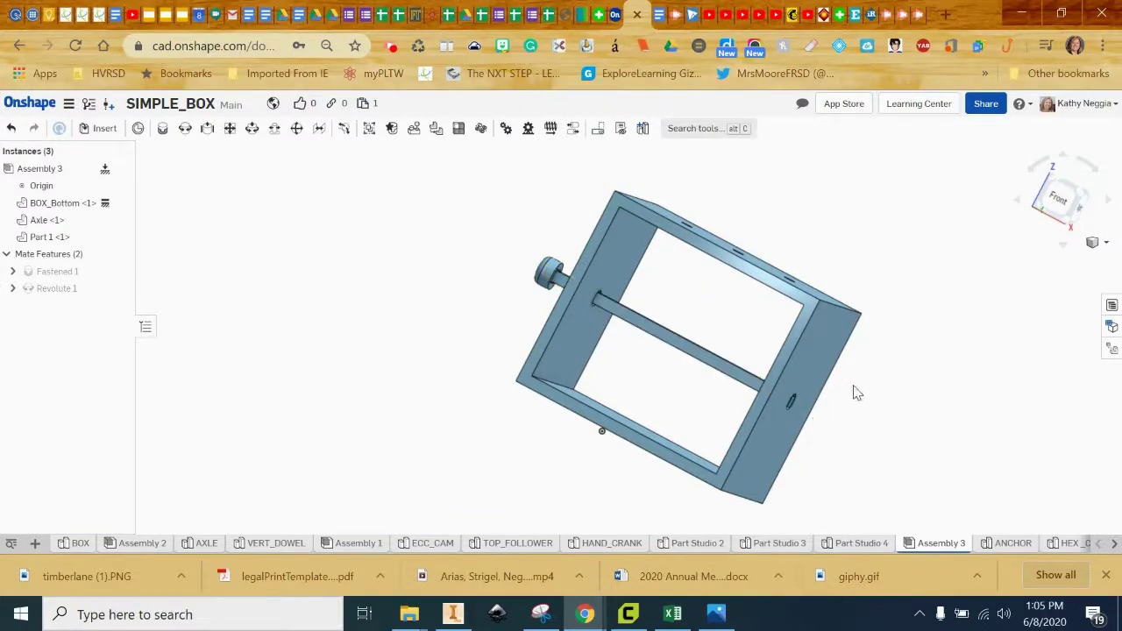
pyautogui.moveTo(606, 394)
pyautogui.mouseDown(button='right')
pyautogui.moveTo(617, 424)
pyautogui.moveTo(611, 413)
pyautogui.mouseUp(button='right')
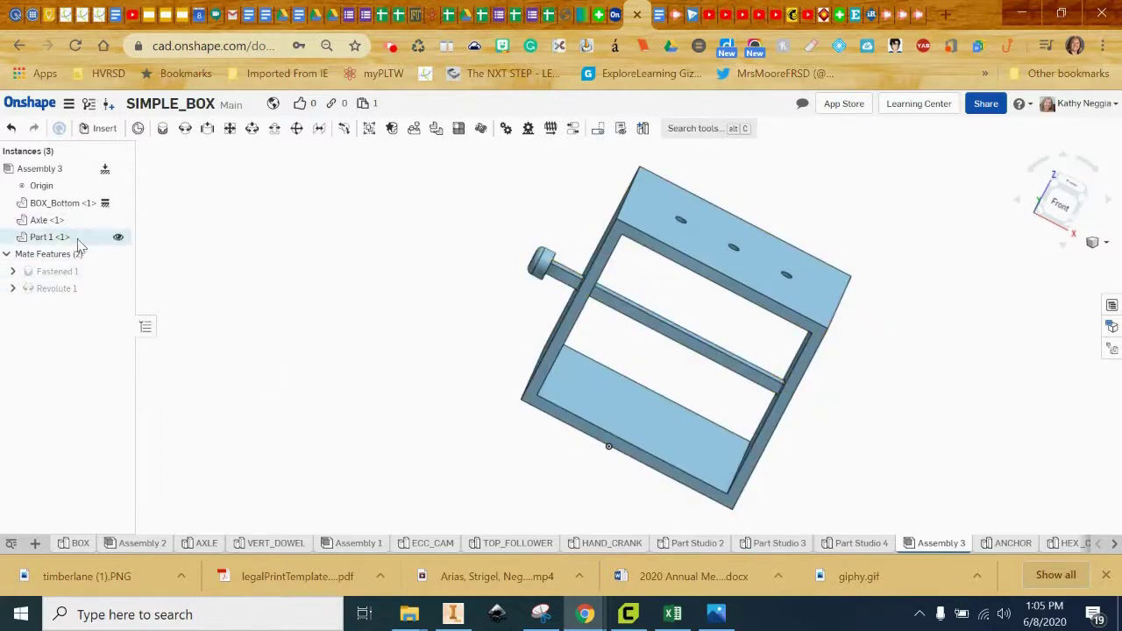
pyautogui.doubleClick(75, 291)
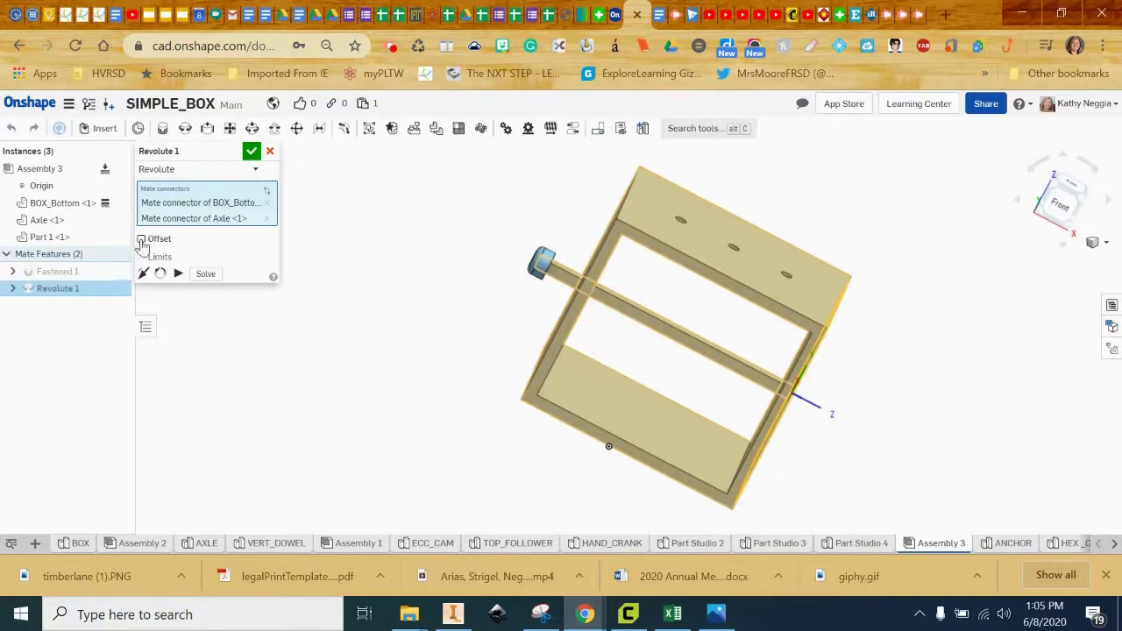
pyautogui.click(141, 240)
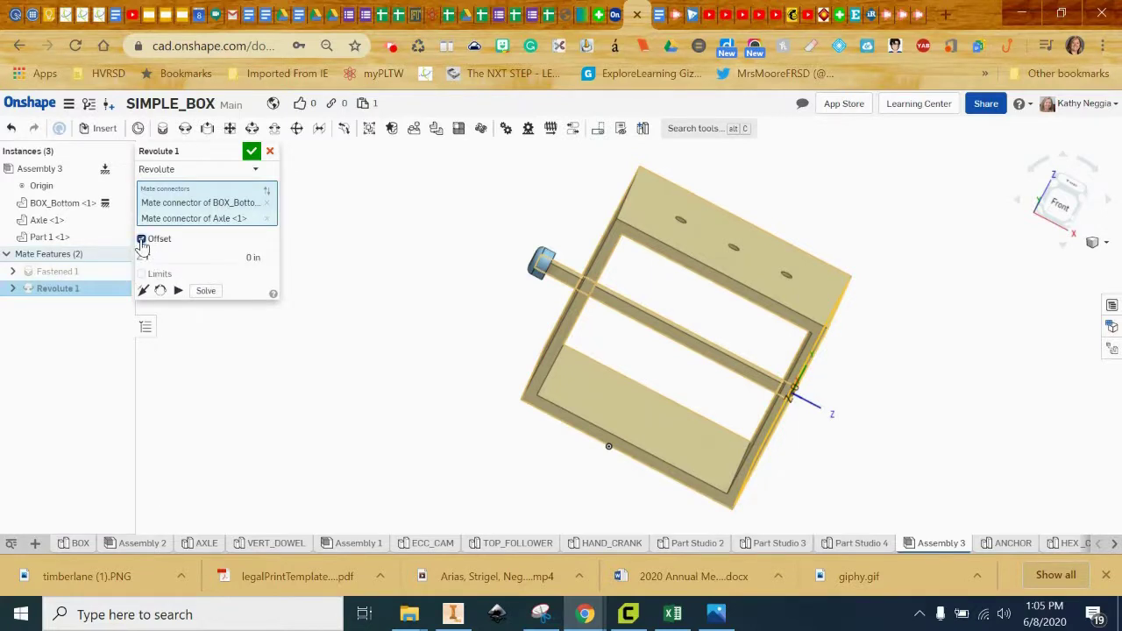
pyautogui.click(254, 256)
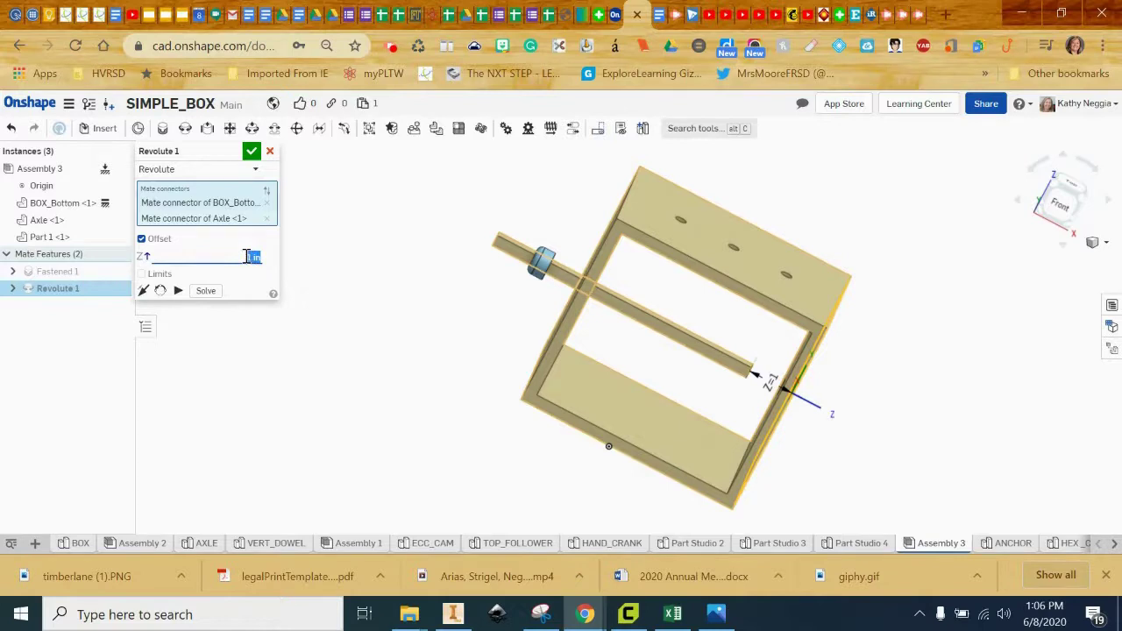
pyautogui.write('2')
pyautogui.press('Return')
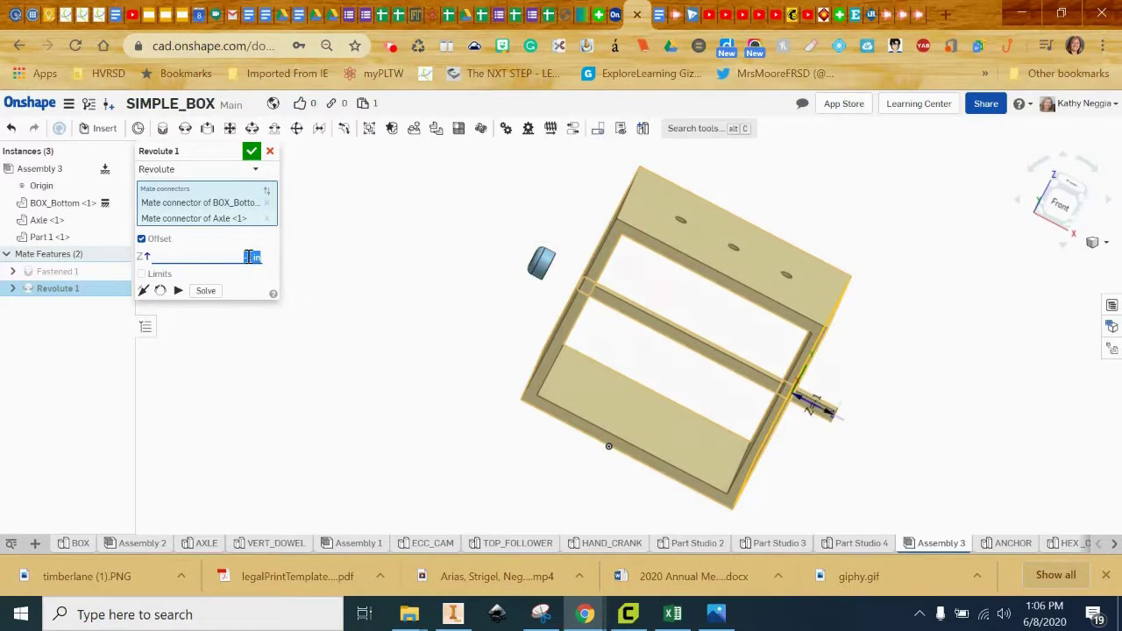
# Set the Revolute mate's Z offset to -.75 in so the axle extends out of the box's right side
pyautogui.click(250, 256)
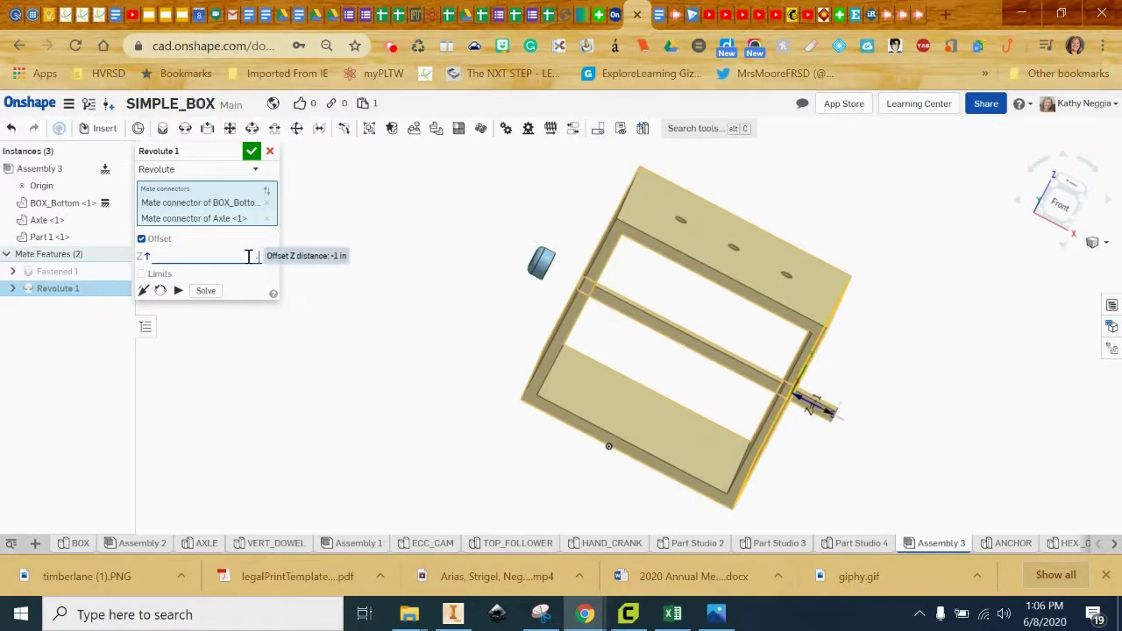
pyautogui.press('Return')
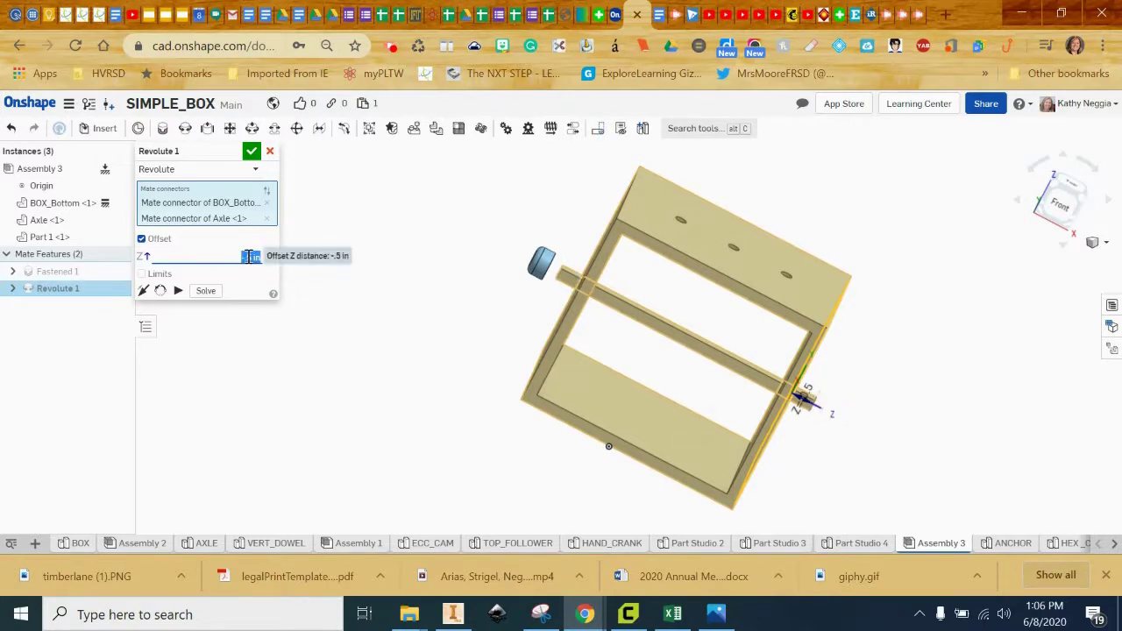
pyautogui.click(249, 257)
pyautogui.write('5')
pyautogui.press('Return')
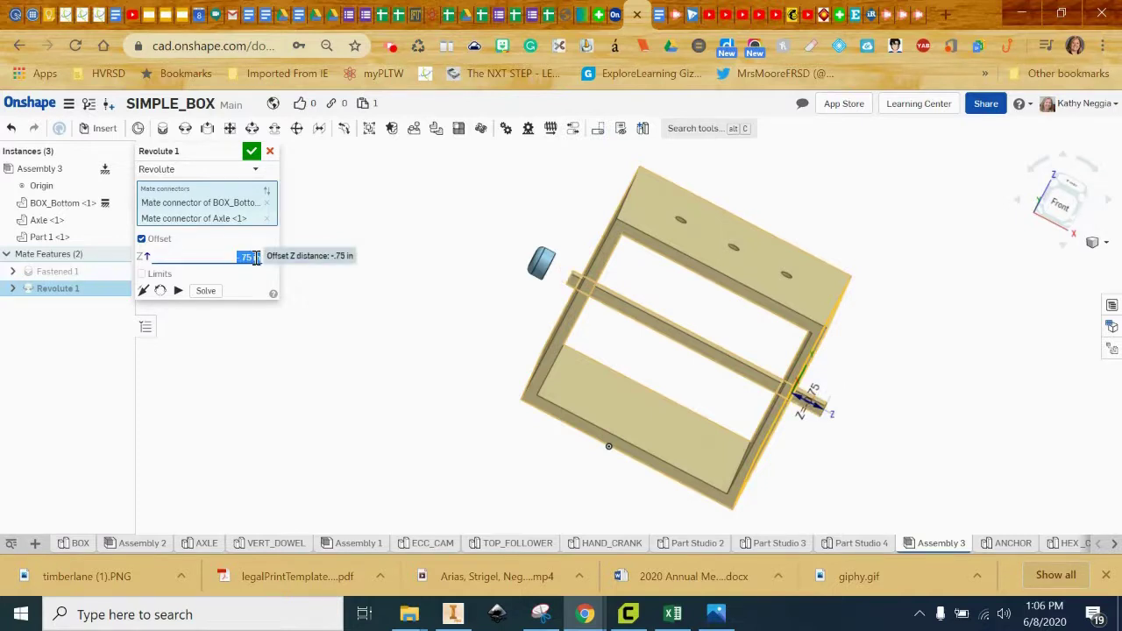
pyautogui.click(252, 154)
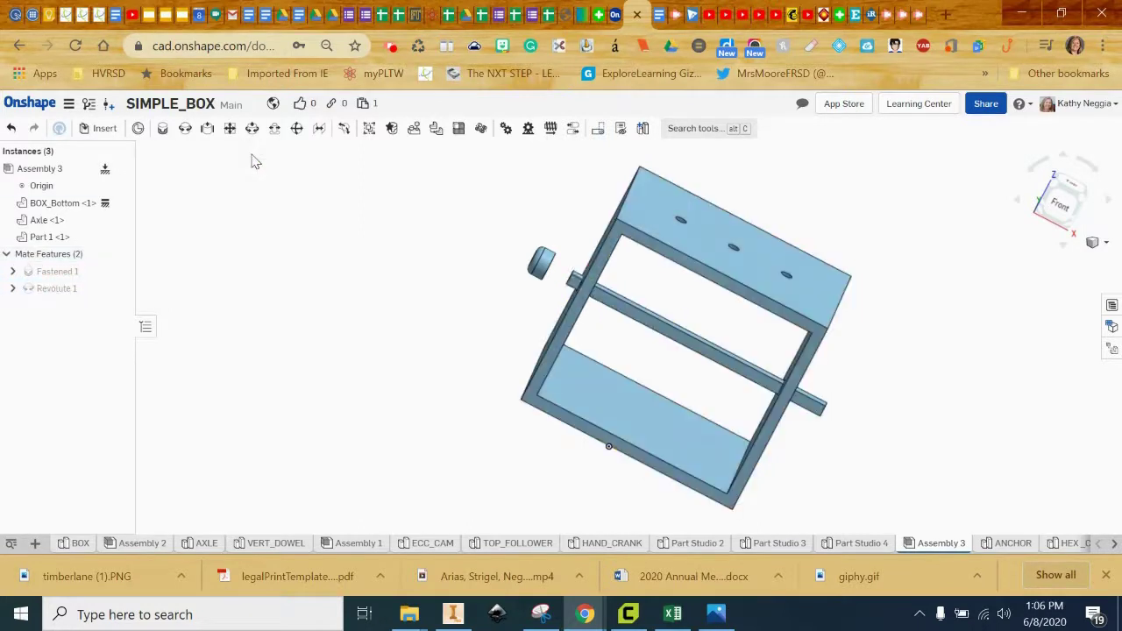
# Animate the Revolute mate to check how the axle rotates in the box, and close the animation
pyautogui.moveTo(469, 371); pyautogui.dragTo(430, 362, button='right')
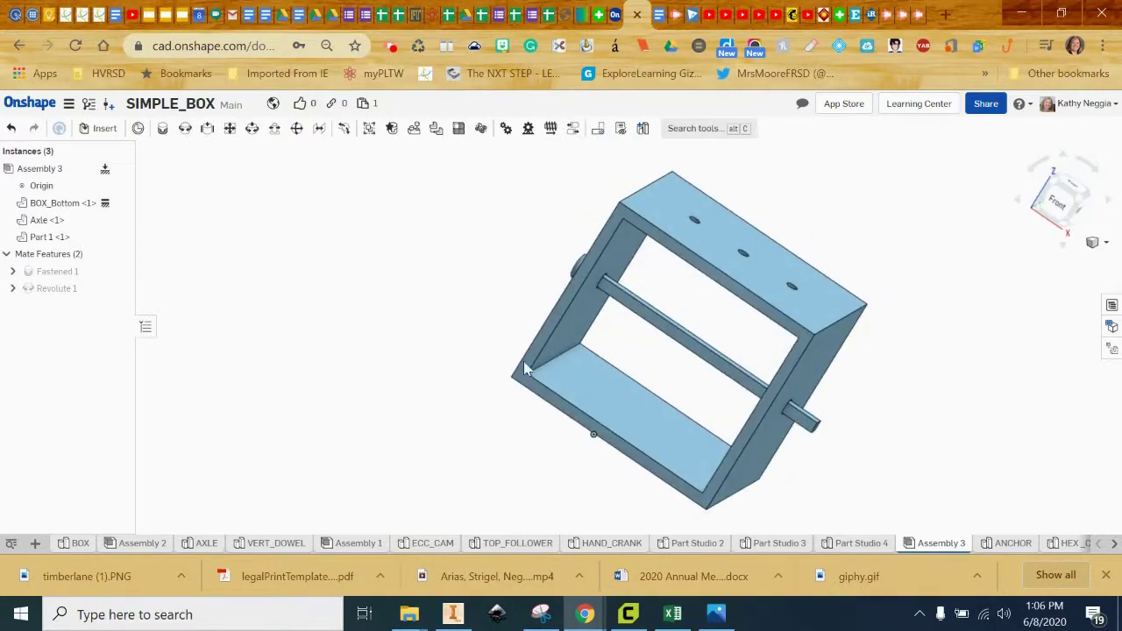
pyautogui.moveTo(987, 300)
pyautogui.mouseDown(button='right')
pyautogui.moveTo(986, 384)
pyautogui.moveTo(1094, 243)
pyautogui.mouseUp(button='right')
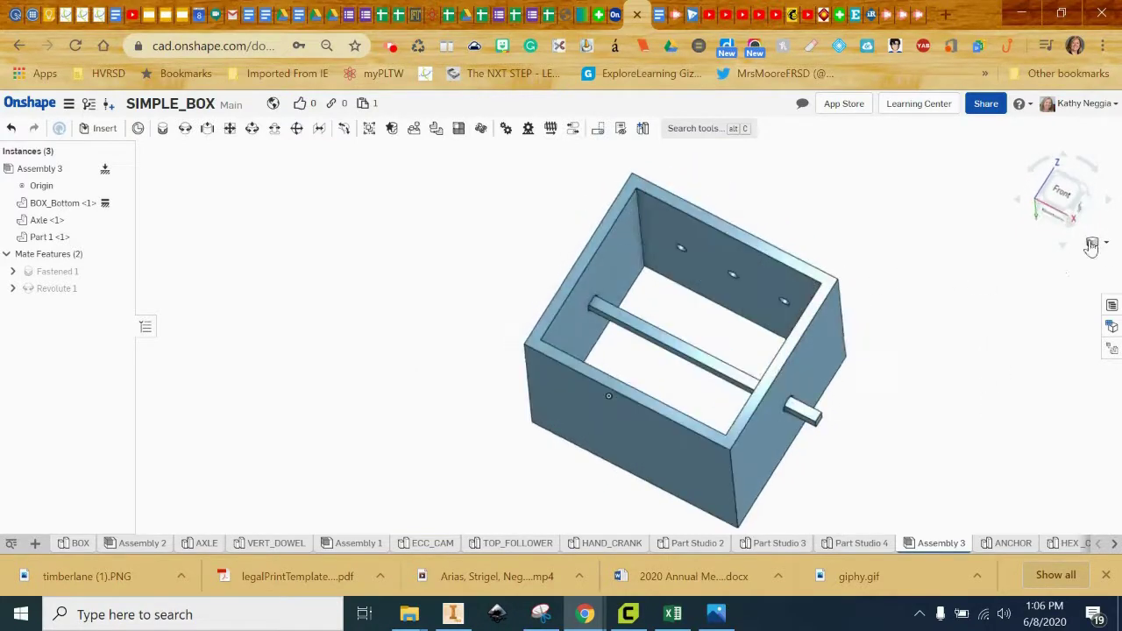
pyautogui.click(1102, 246)
pyautogui.click(1019, 289)
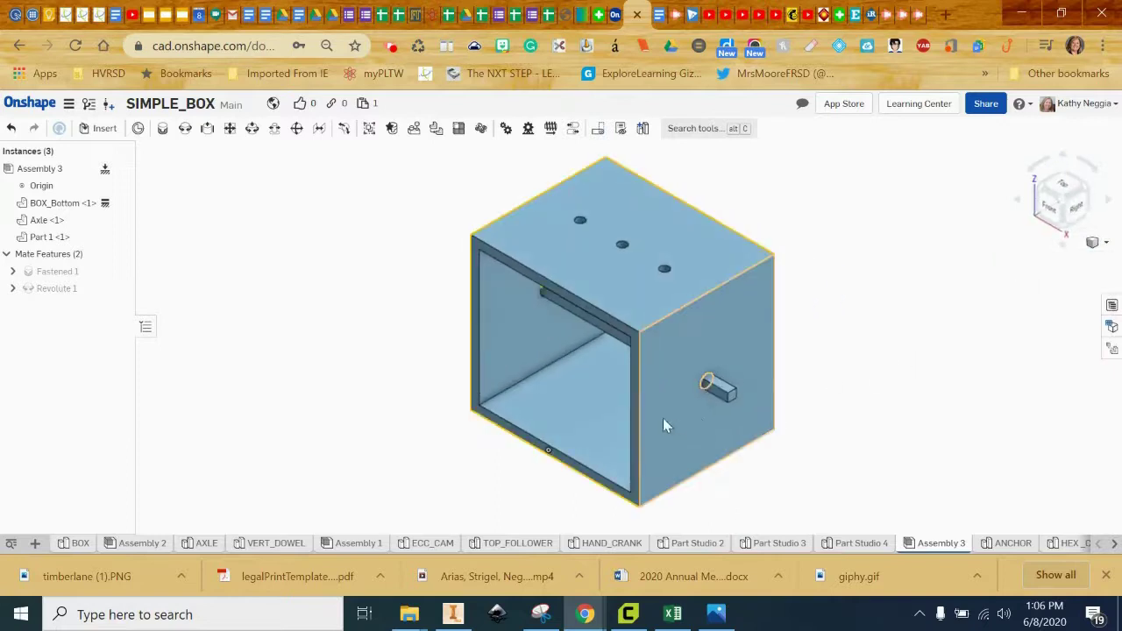
pyautogui.moveTo(718, 424); pyautogui.dragTo(745, 402, button='right')
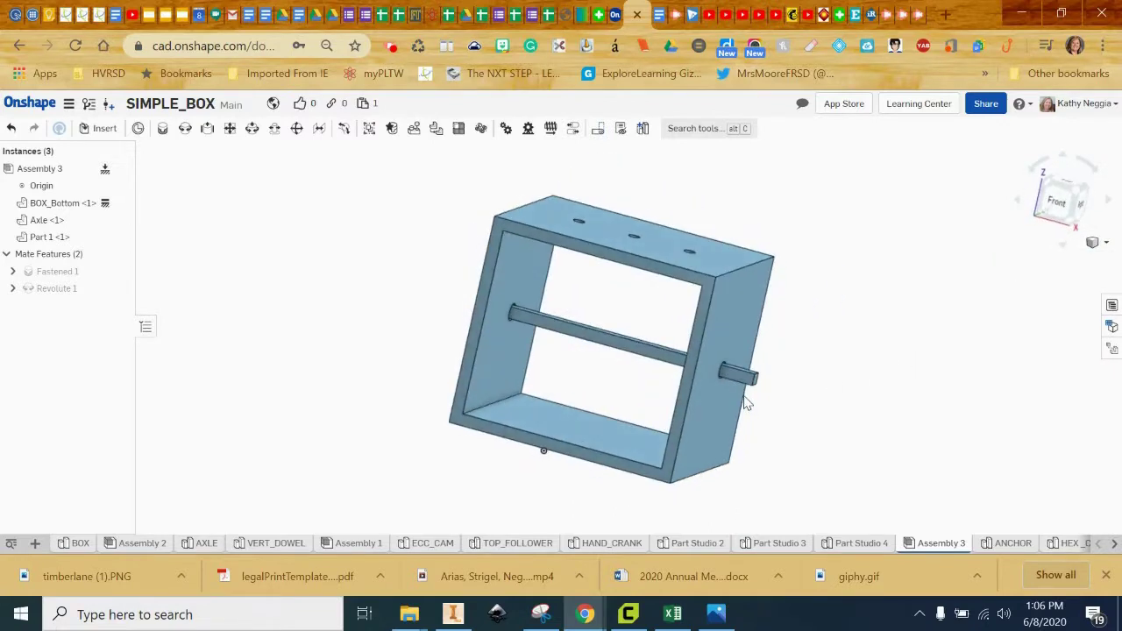
pyautogui.rightClick(61, 297)
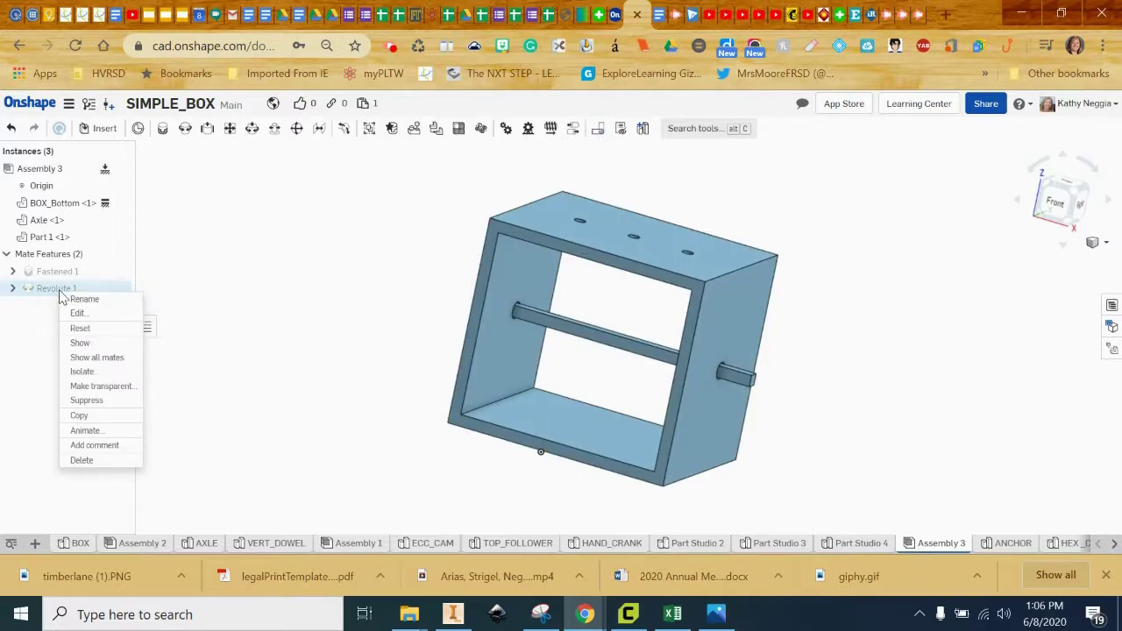
pyautogui.click(97, 435)
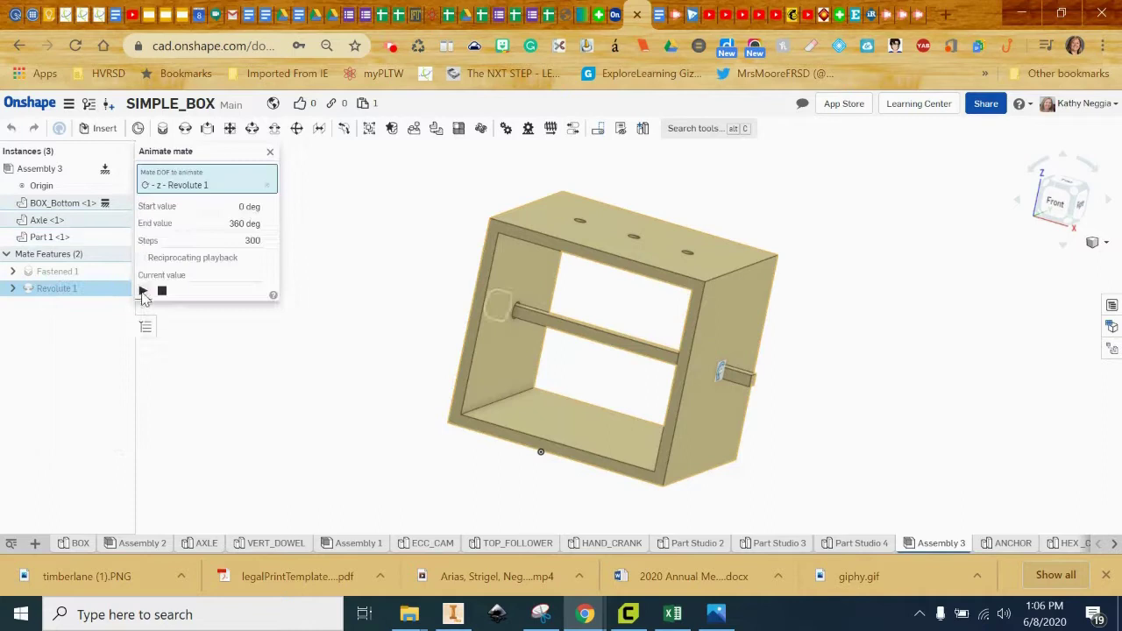
pyautogui.click(143, 293)
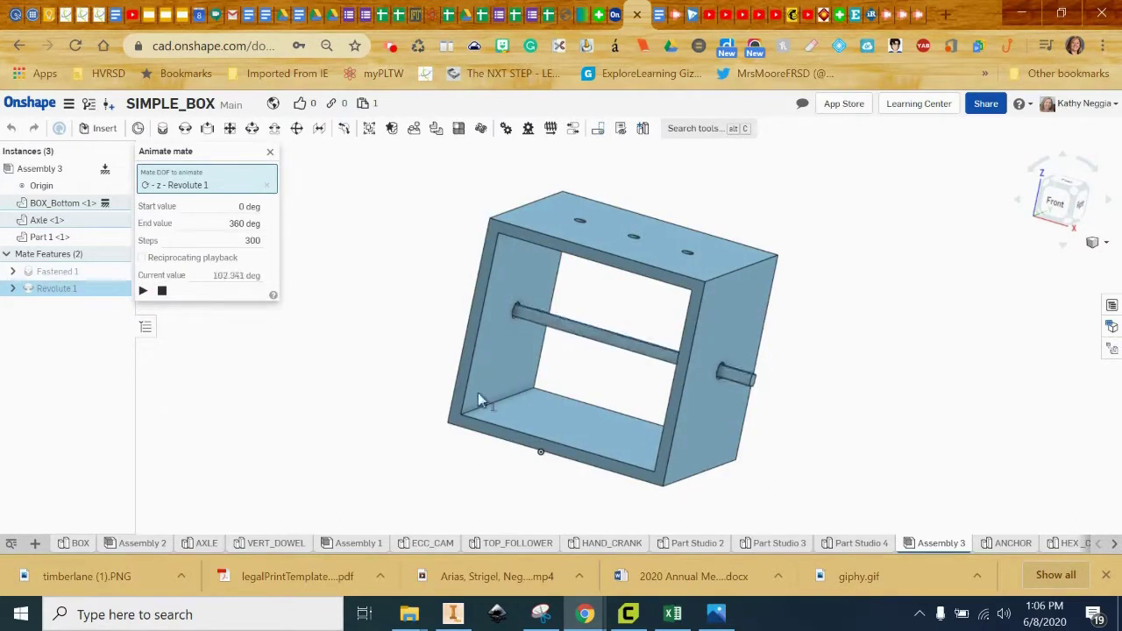
pyautogui.click(161, 292)
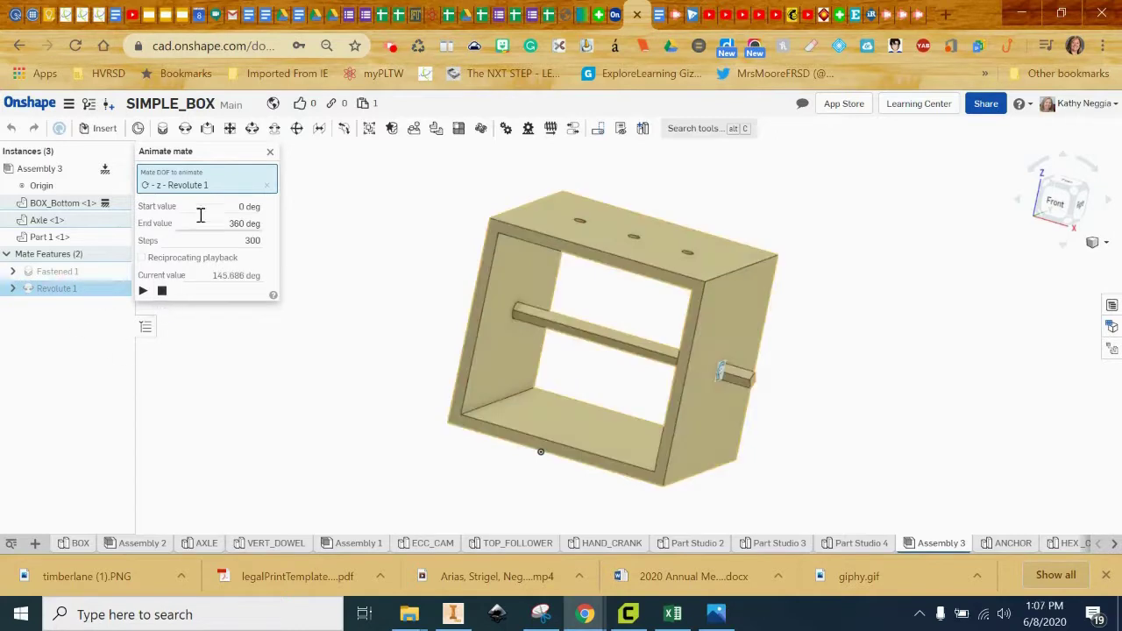
pyautogui.click(271, 154)
# Show the Revolute mate in the model and rename it Revolute Axle
pyautogui.rightClick(76, 292)
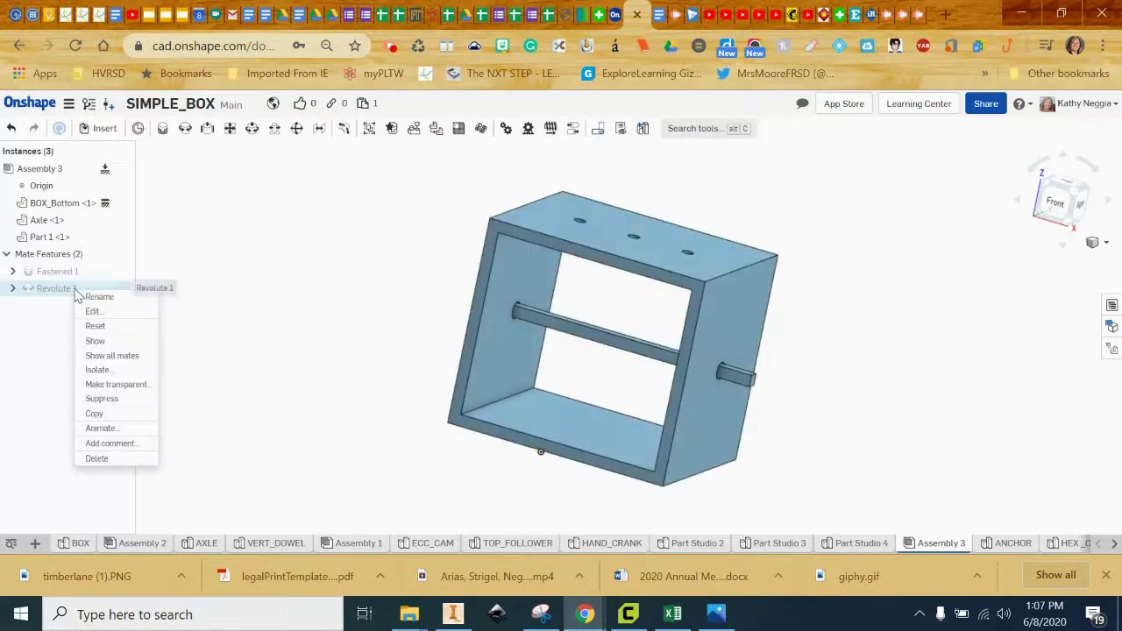
pyautogui.click(95, 340)
pyautogui.rightClick(50, 294)
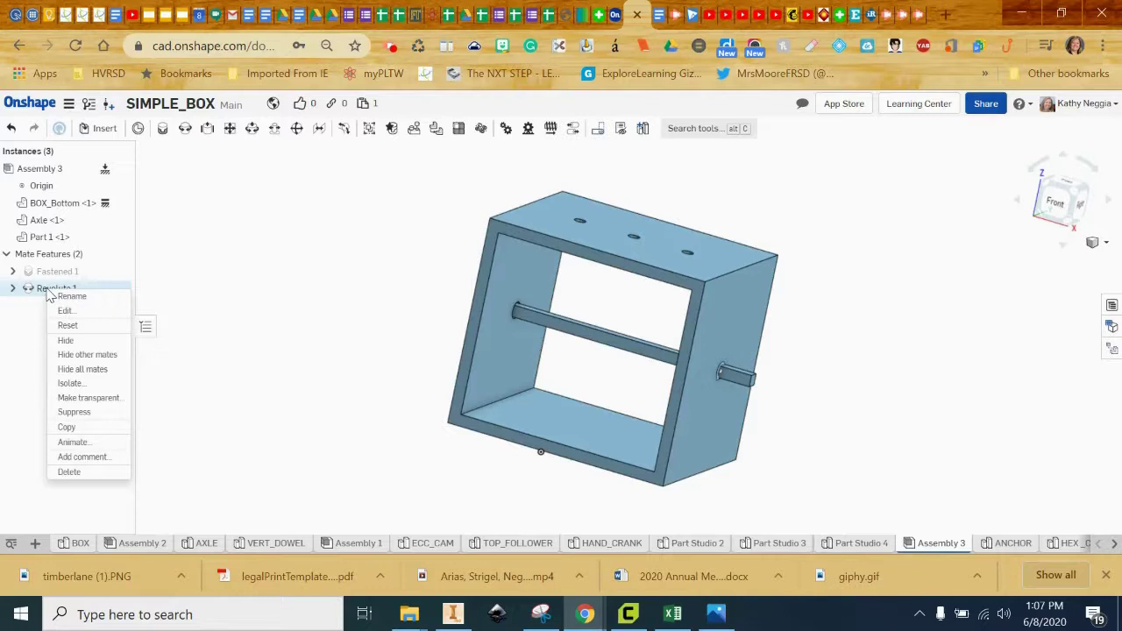
pyautogui.click(70, 298)
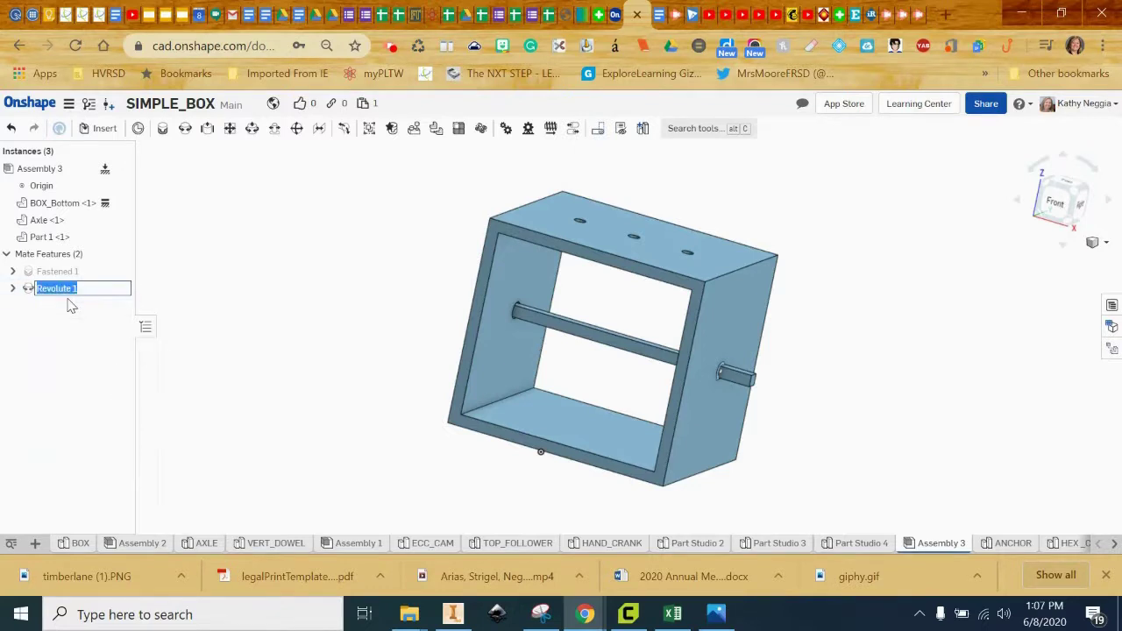
pyautogui.write('RE')
pyautogui.press('Escape')
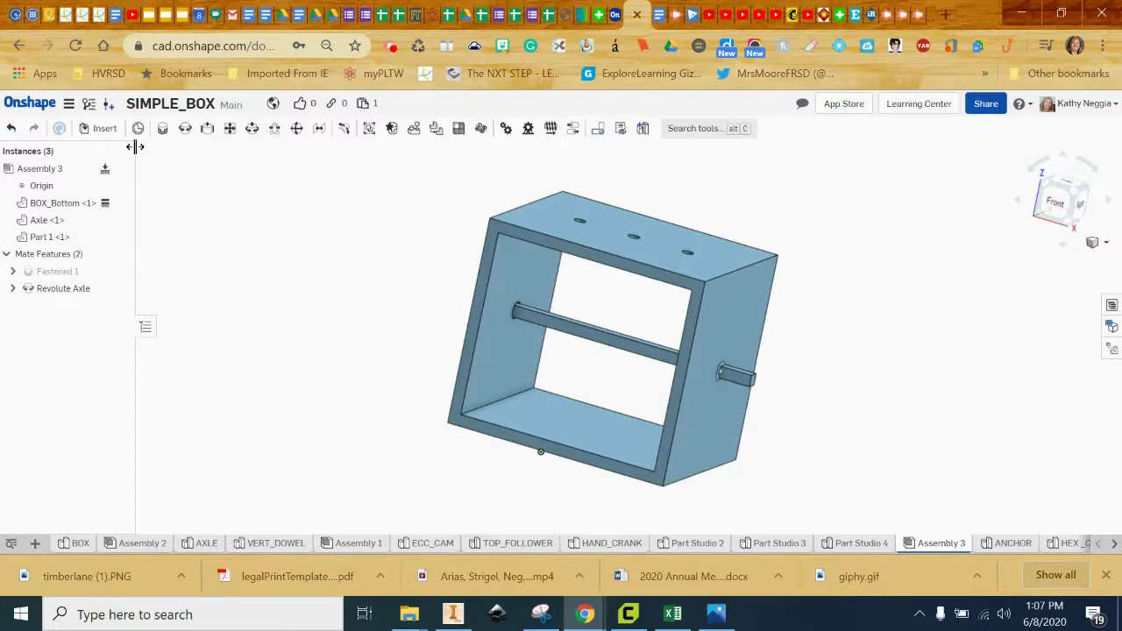
# Insert the TOP_FOLLOWER and VERT_DOWEL parts and place both outside the box's left side, the follower above the dowel
pyautogui.click(102, 133)
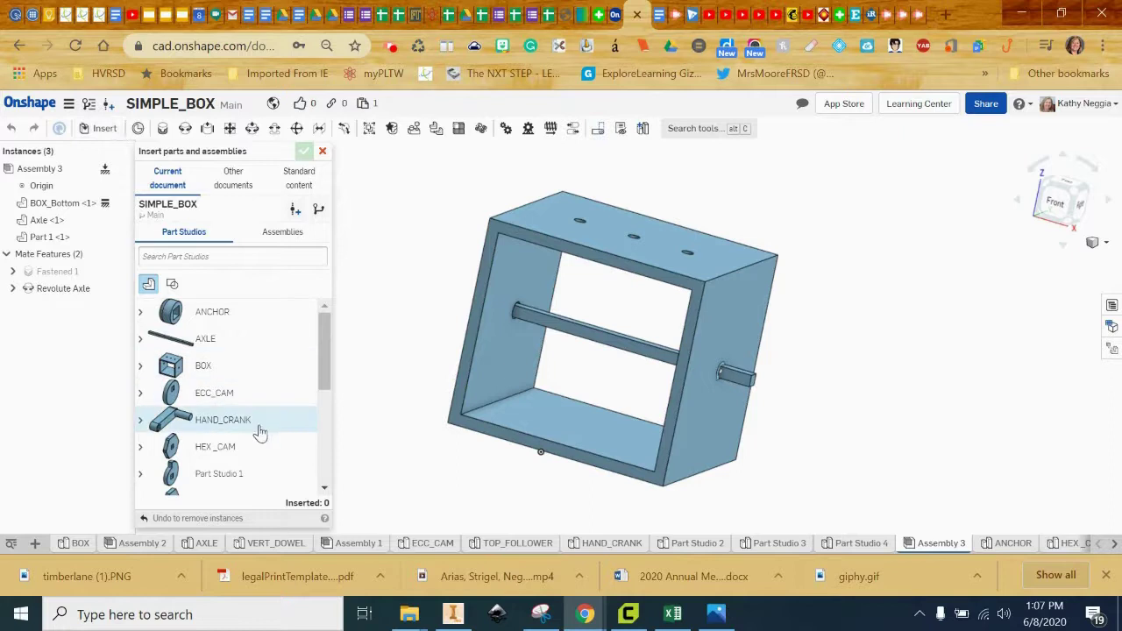
pyautogui.scroll(-1, 259, 432)
pyautogui.scroll(-3, 260, 433)
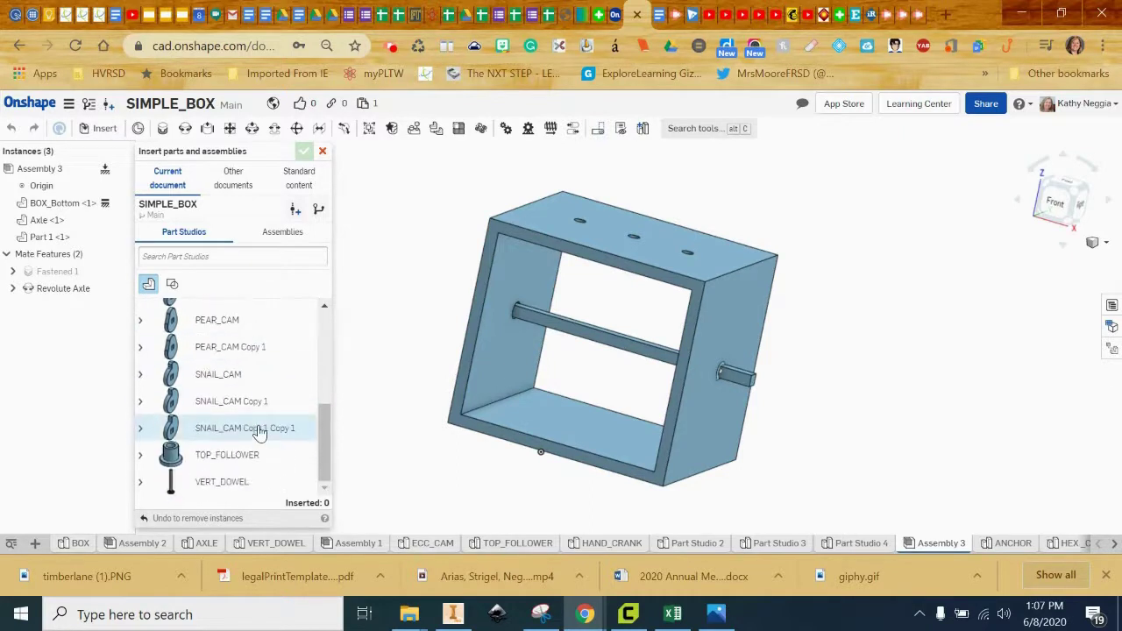
pyautogui.click(228, 458)
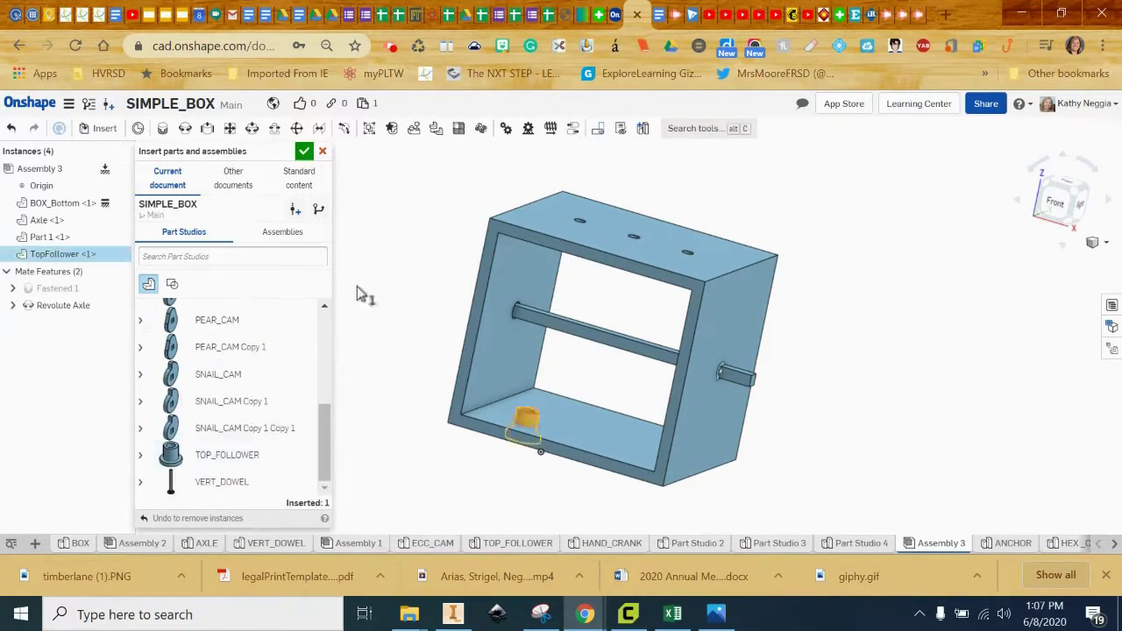
pyautogui.click(415, 245)
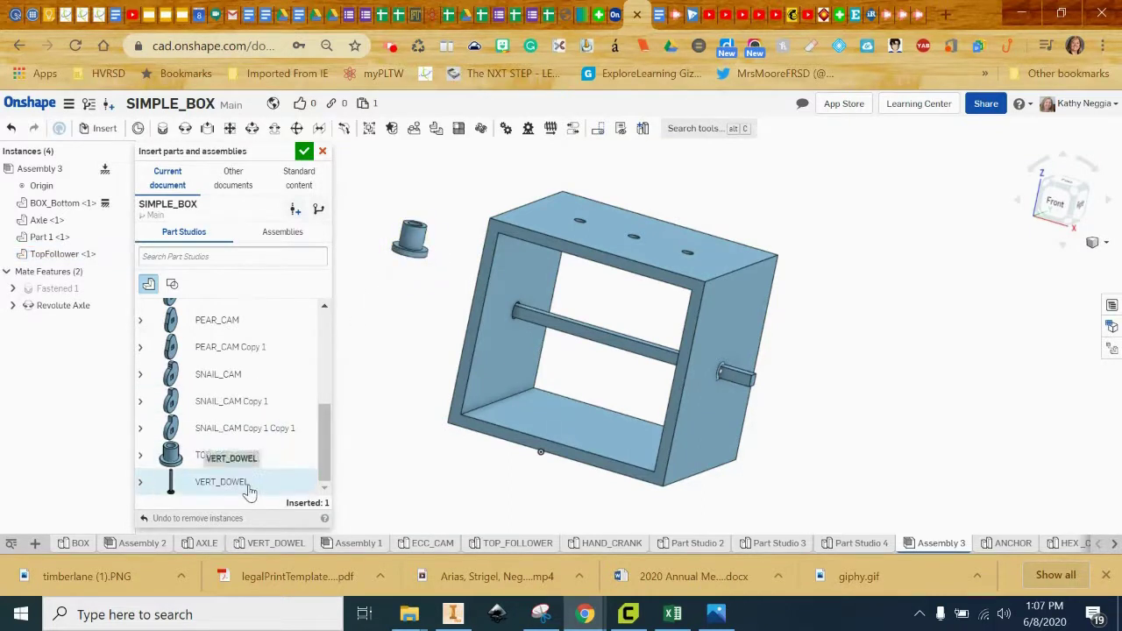
pyautogui.click(221, 481)
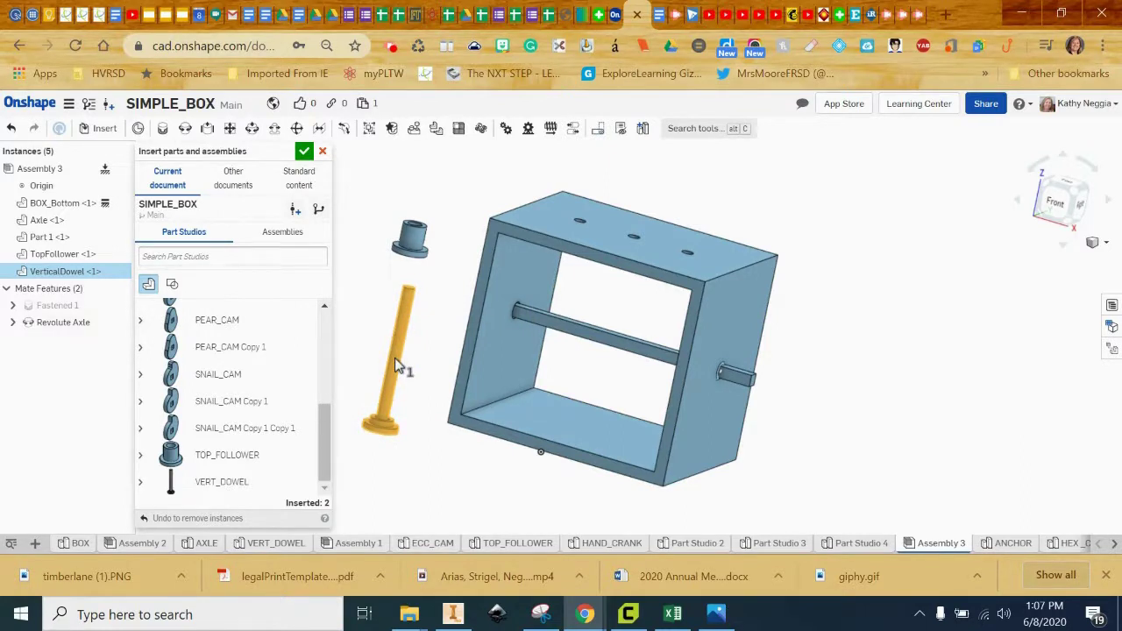
pyautogui.click(396, 360)
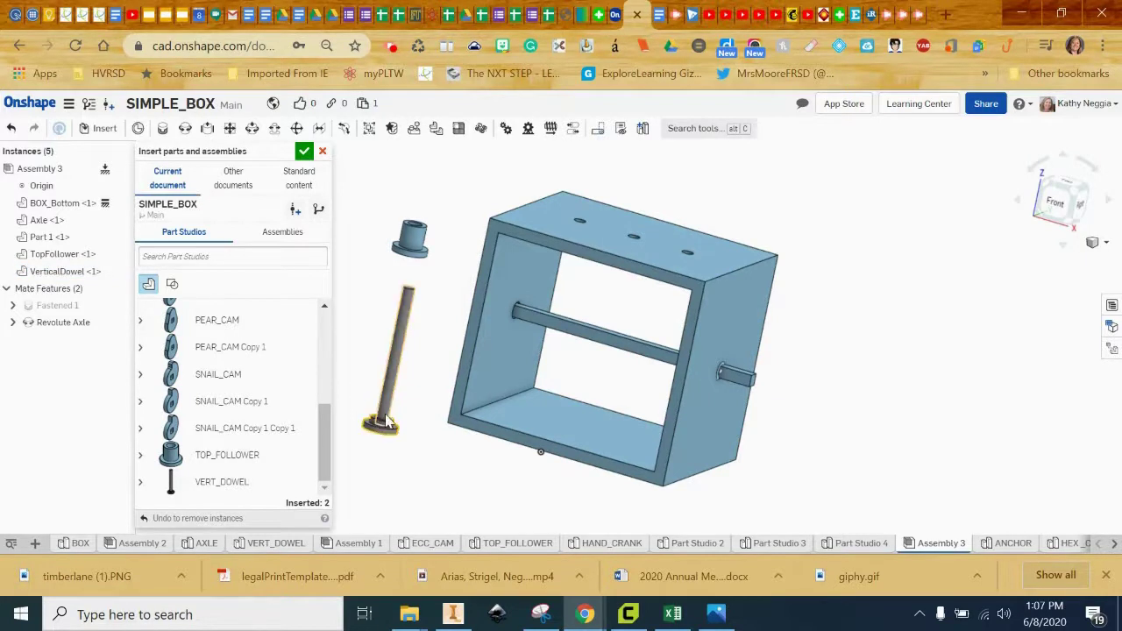
pyautogui.click(304, 153)
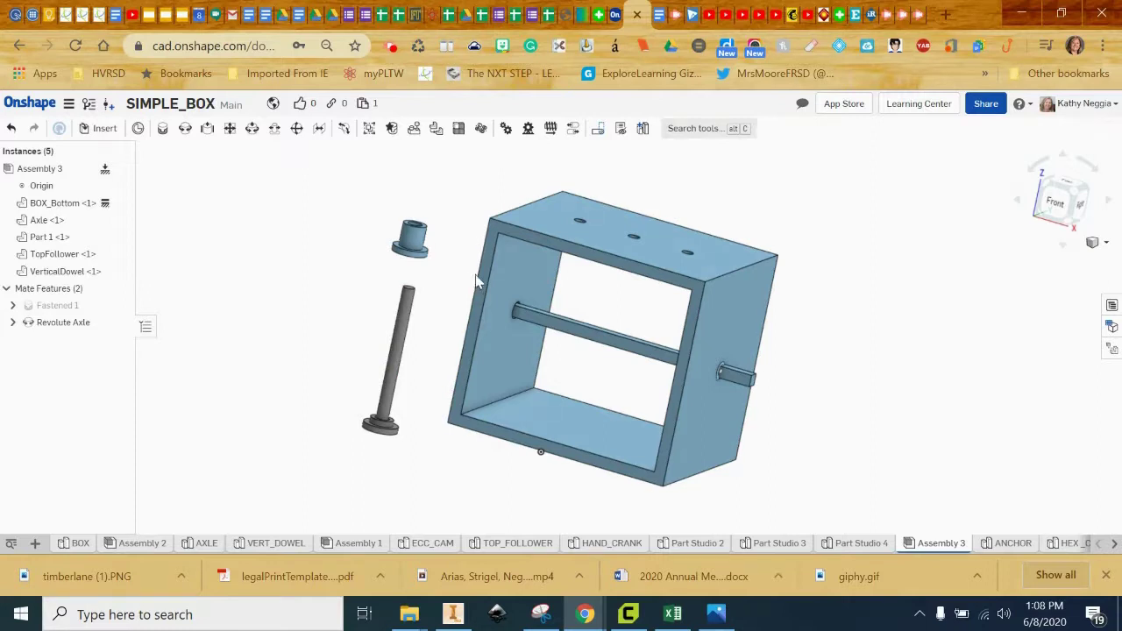
# Fasten the underside of the top follower's bore to the leftmost hole on the box's top face with a Fastened mate
pyautogui.moveTo(475, 279); pyautogui.dragTo(468, 358, button='right')
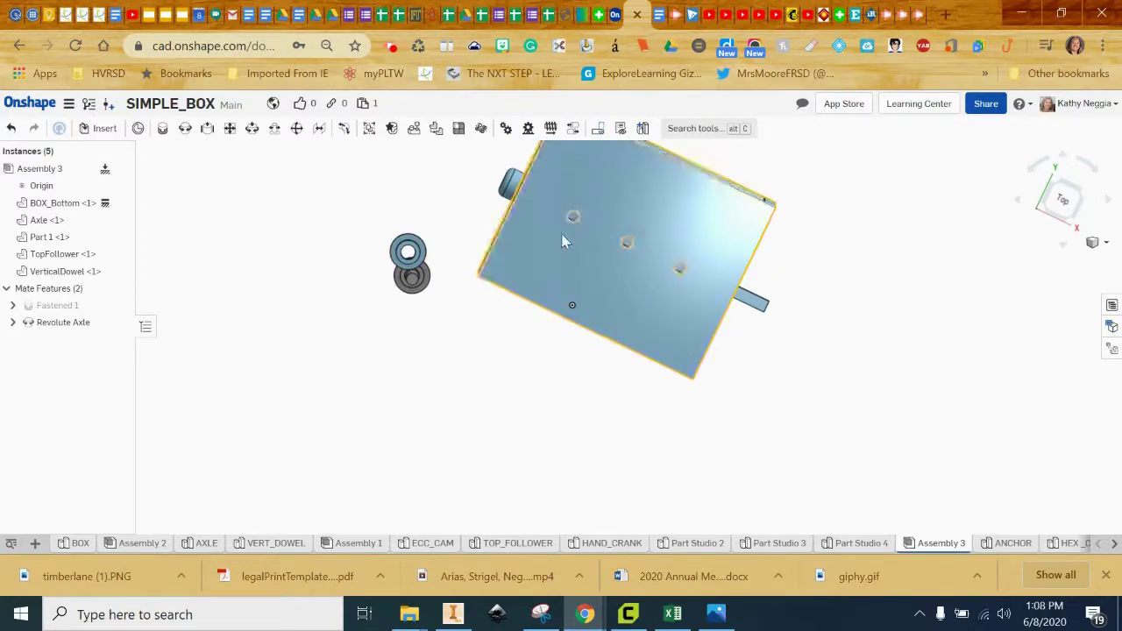
pyautogui.moveTo(467, 384); pyautogui.dragTo(526, 285, button='right')
pyautogui.moveTo(450, 264); pyautogui.dragTo(535, 431, button='right')
pyautogui.scroll(5, 533, 430)
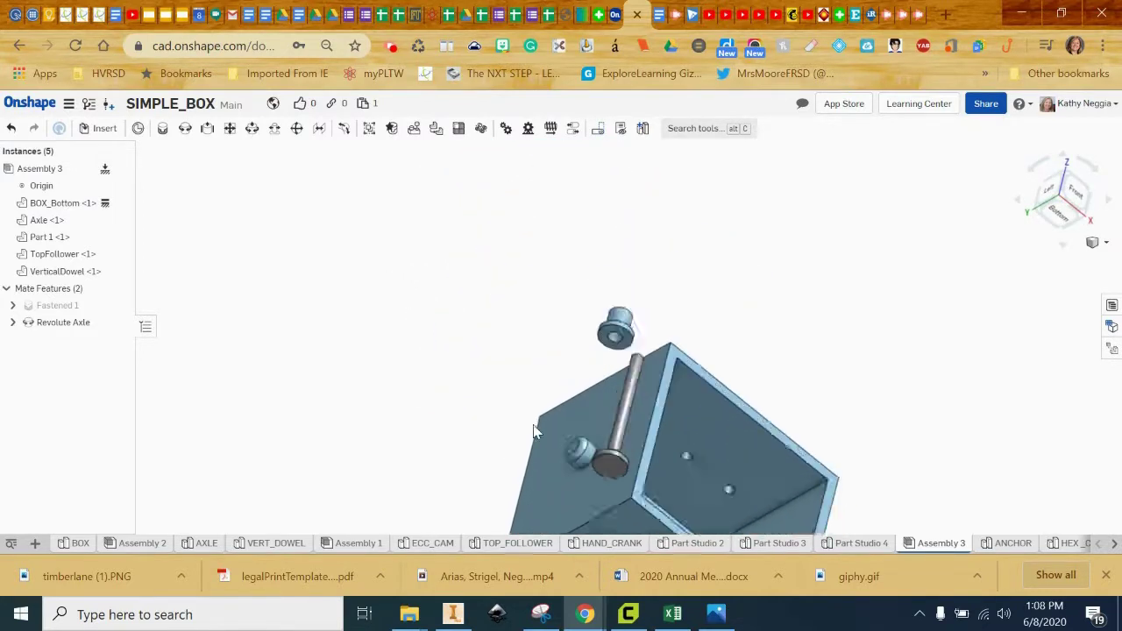
pyautogui.moveTo(508, 353); pyautogui.dragTo(508, 340, button='right')
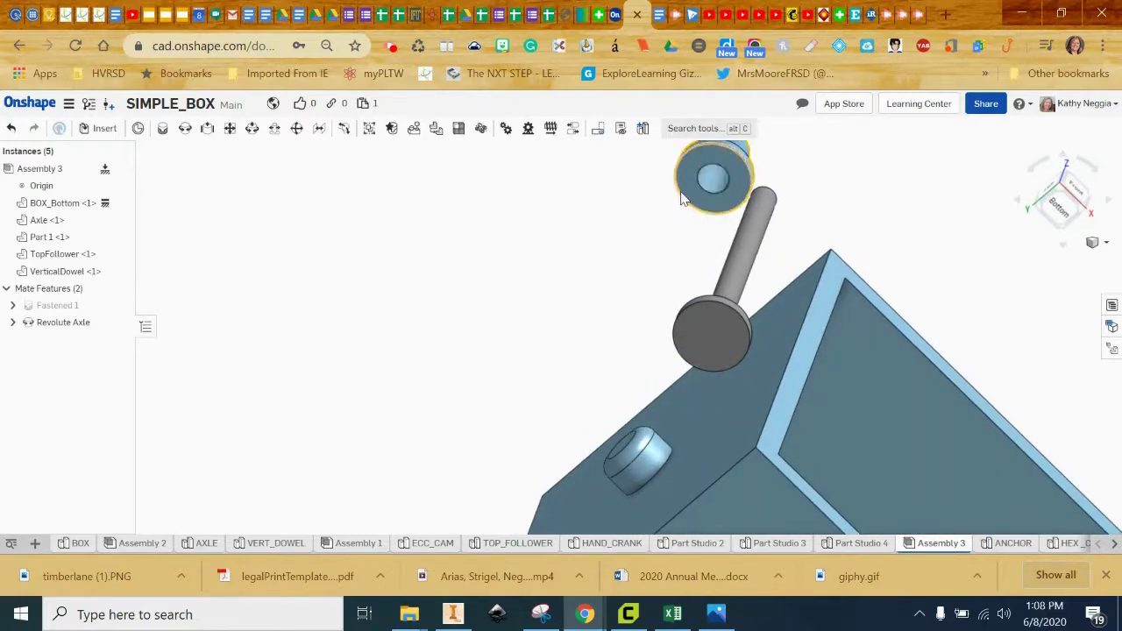
pyautogui.click(167, 133)
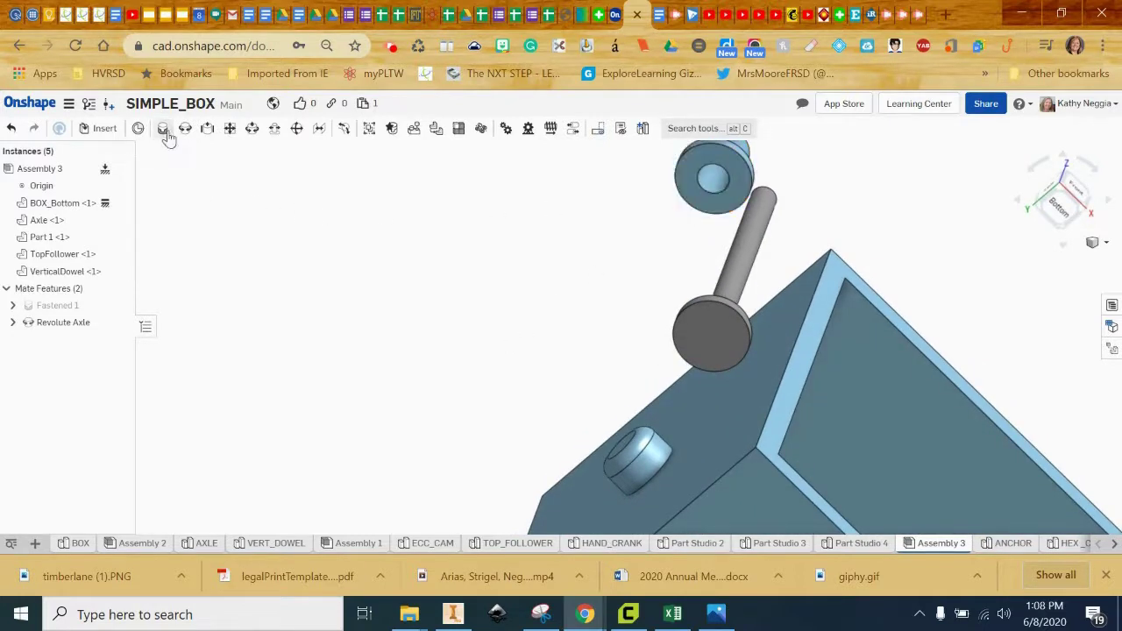
pyautogui.click(719, 179)
pyautogui.moveTo(634, 243); pyautogui.dragTo(564, 386, button='right')
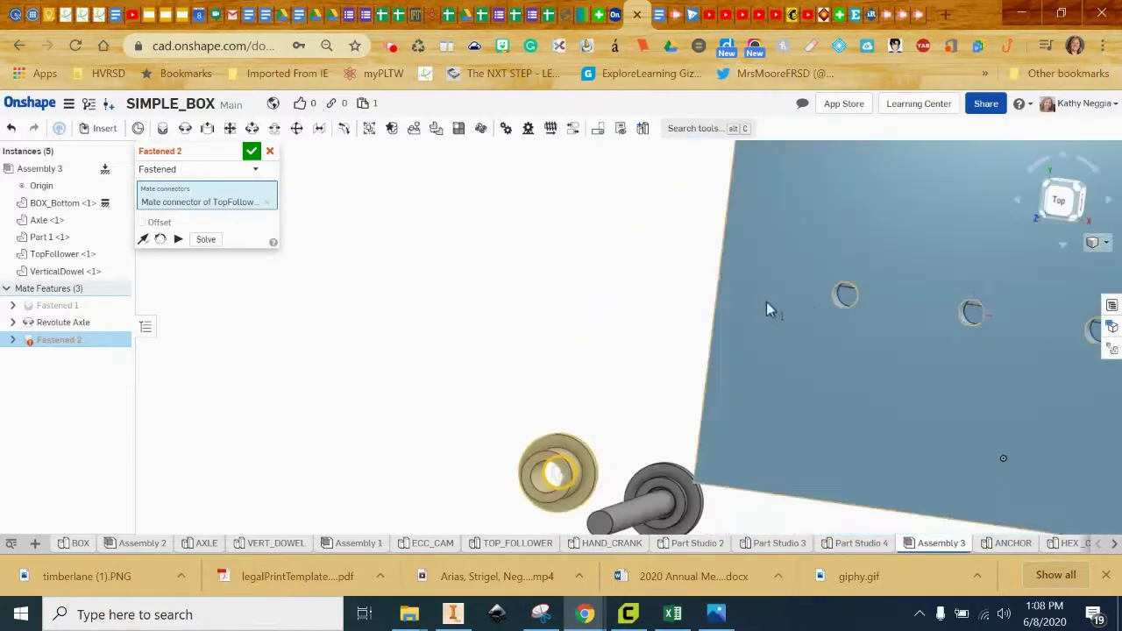
pyautogui.click(846, 296)
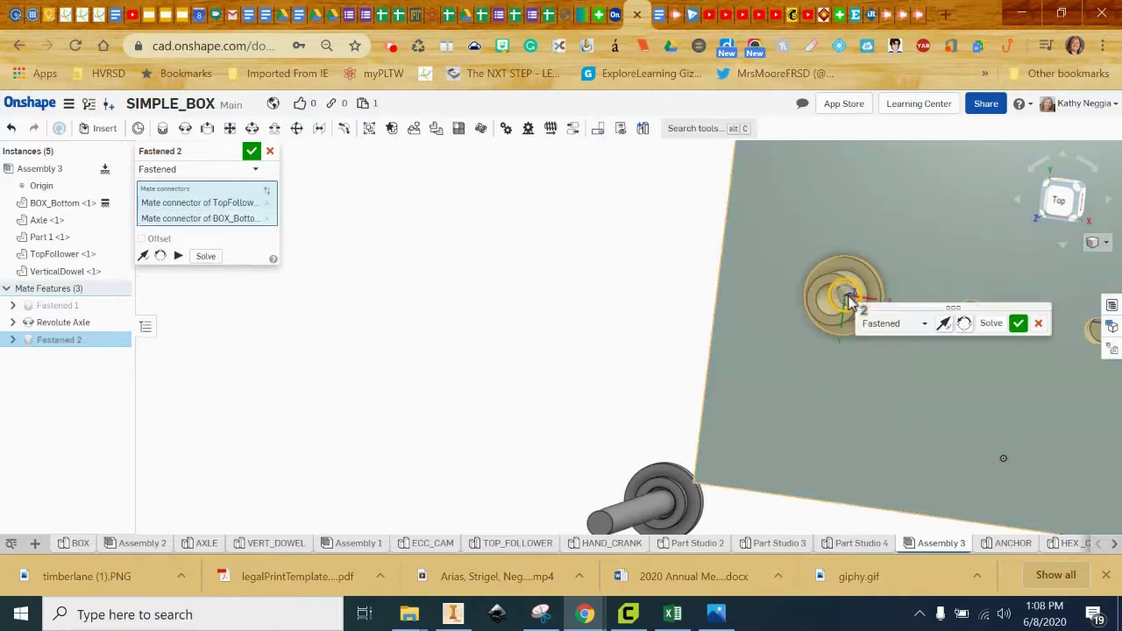
pyautogui.click(252, 153)
# Add a Slider mate between the top follower's upper bore and the top end of the vertical dowel
pyautogui.moveTo(536, 356); pyautogui.dragTo(552, 279, button='right')
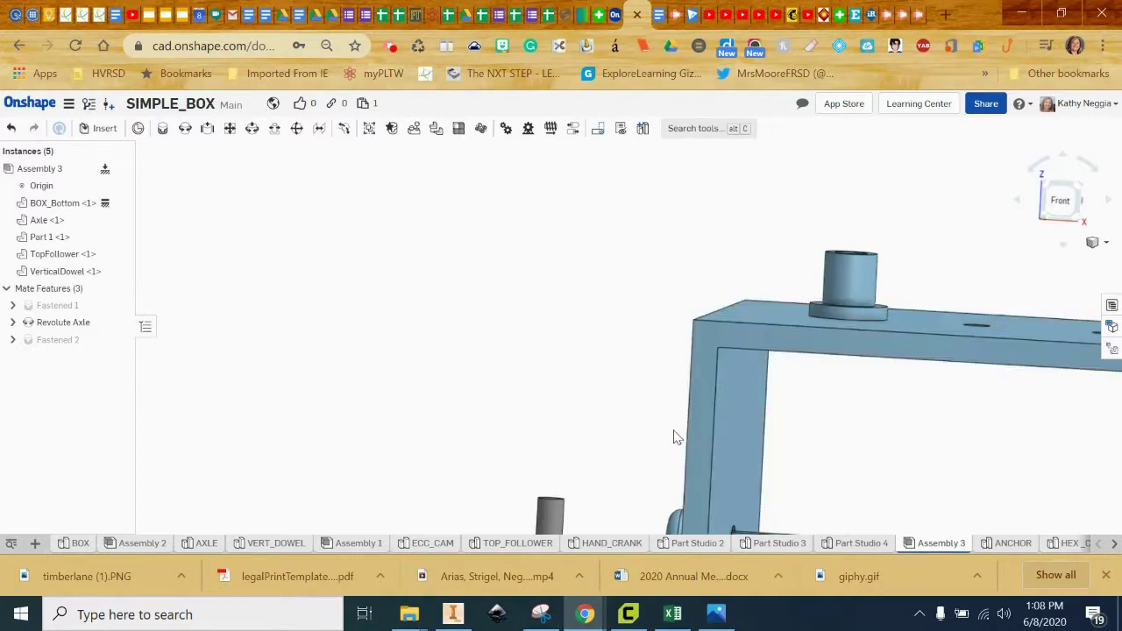
pyautogui.moveTo(620, 496); pyautogui.dragTo(536, 399, button='middle')
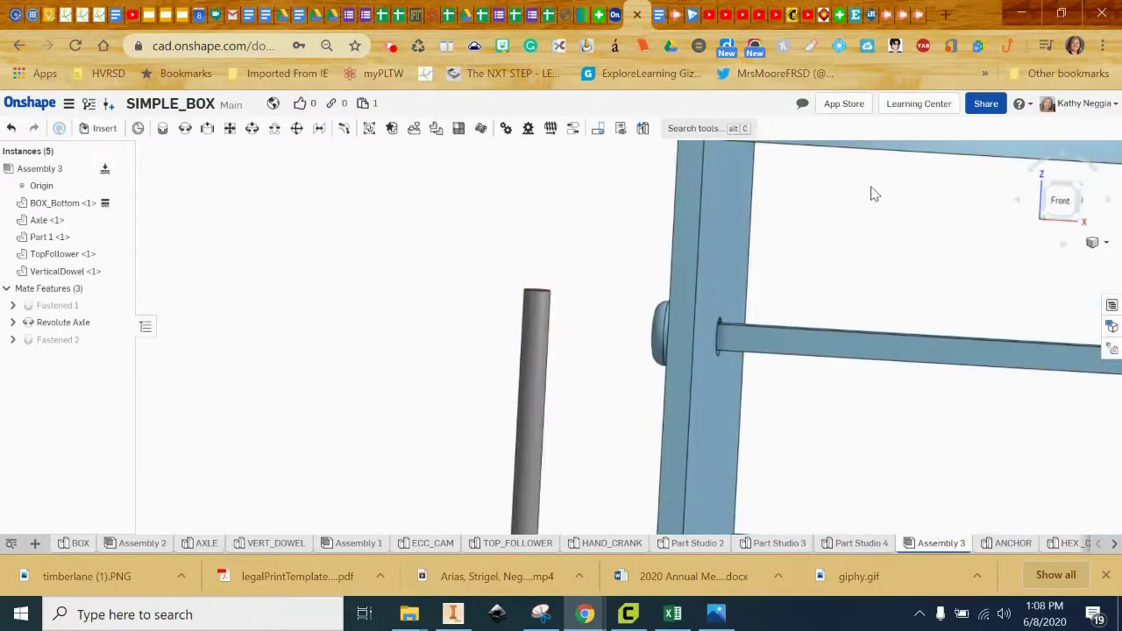
pyautogui.scroll(-2, 868, 199)
pyautogui.scroll(-1, 870, 263)
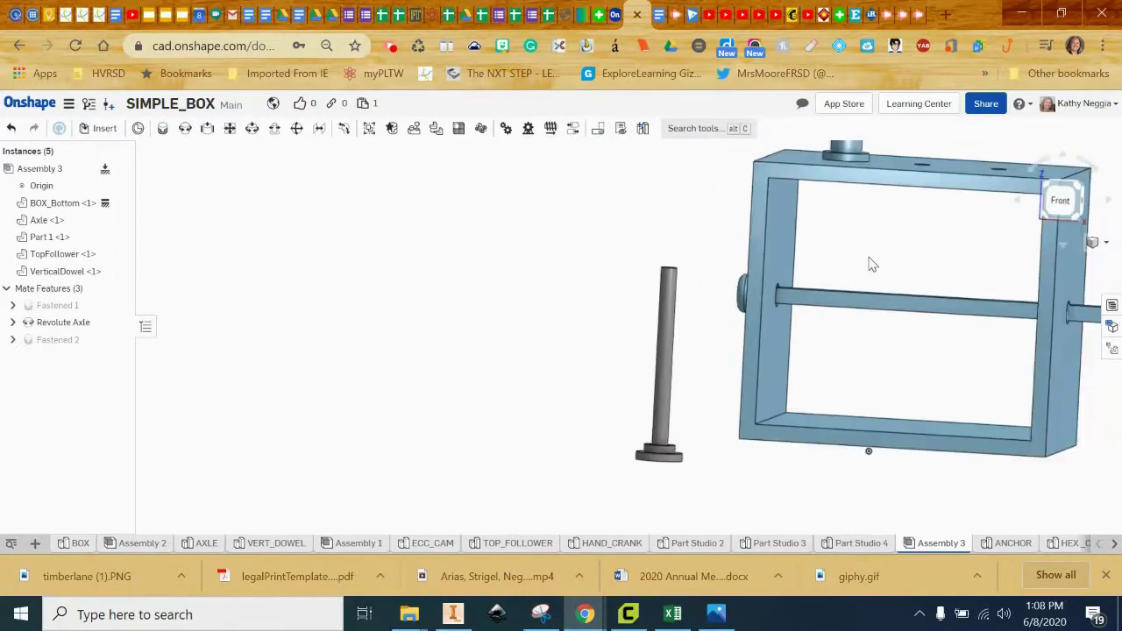
pyautogui.moveTo(869, 261); pyautogui.dragTo(862, 343, button='middle')
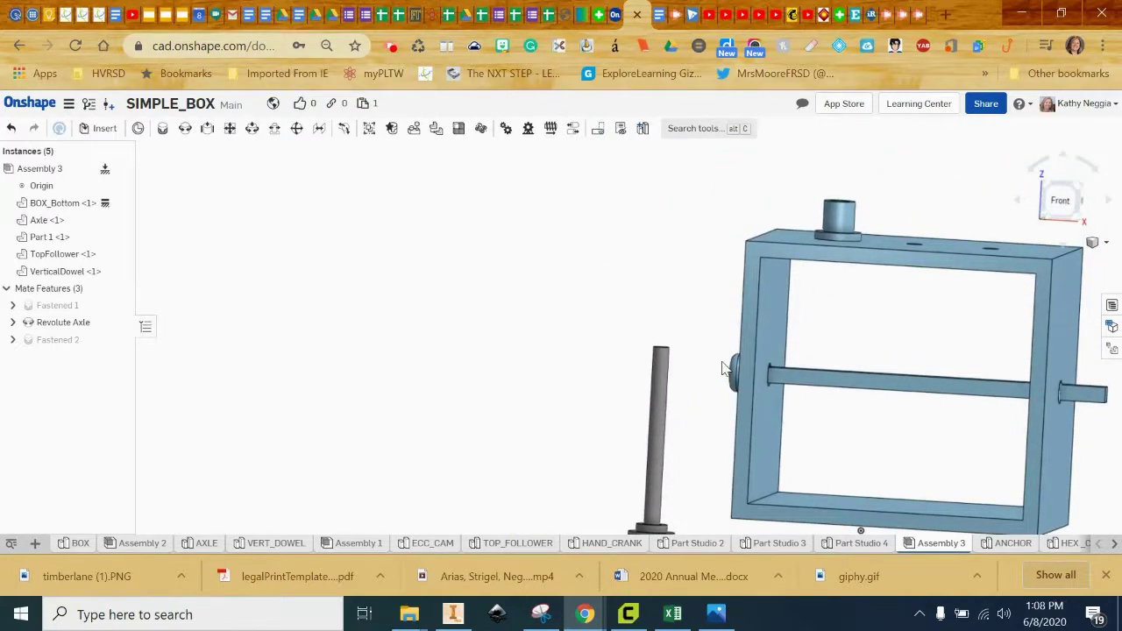
pyautogui.click(208, 131)
pyautogui.moveTo(841, 279)
pyautogui.mouseDown(button='middle')
pyautogui.moveTo(843, 337)
pyautogui.moveTo(829, 271)
pyautogui.mouseUp(button='middle')
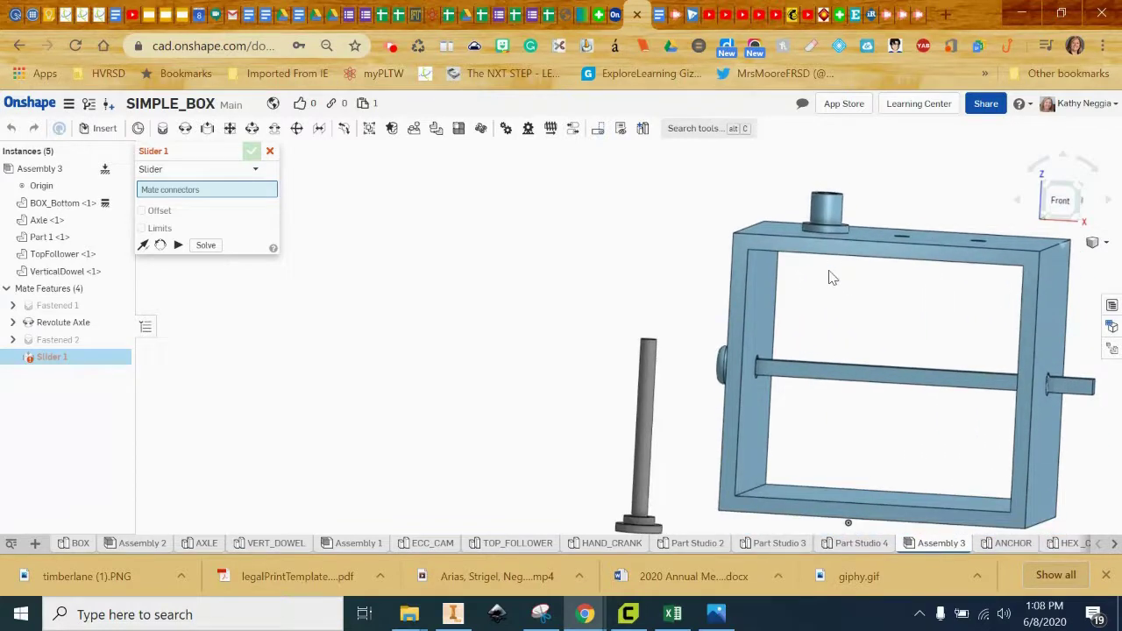
pyautogui.moveTo(835, 279)
pyautogui.mouseDown(button='right')
pyautogui.moveTo(840, 328)
pyautogui.moveTo(833, 298)
pyautogui.mouseUp(button='right')
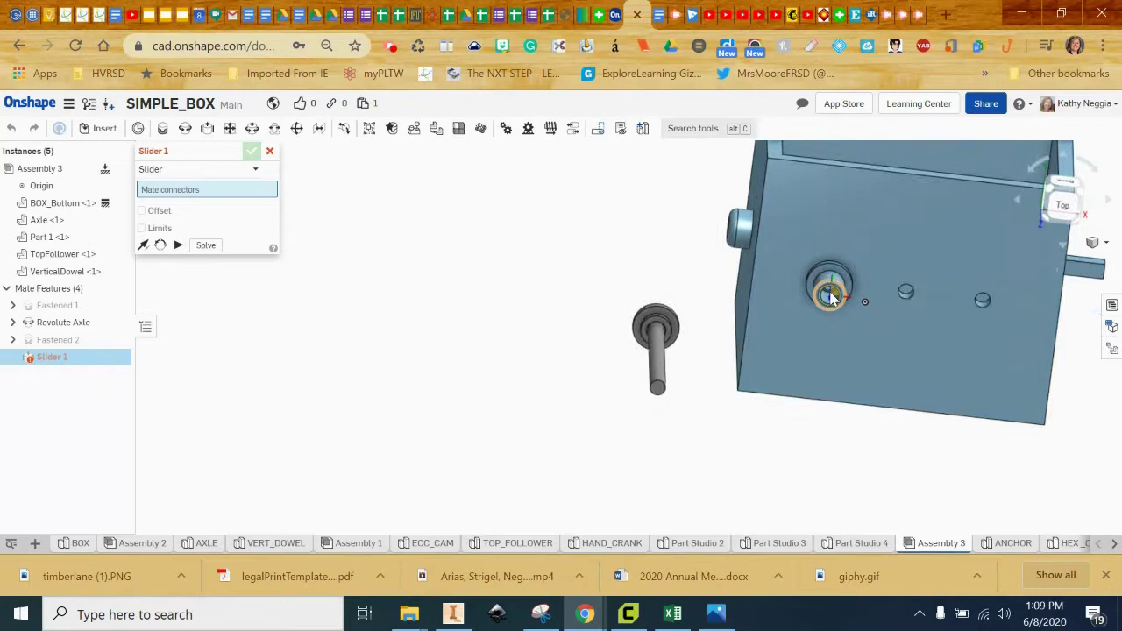
pyautogui.click(832, 297)
pyautogui.scroll(3, 666, 414)
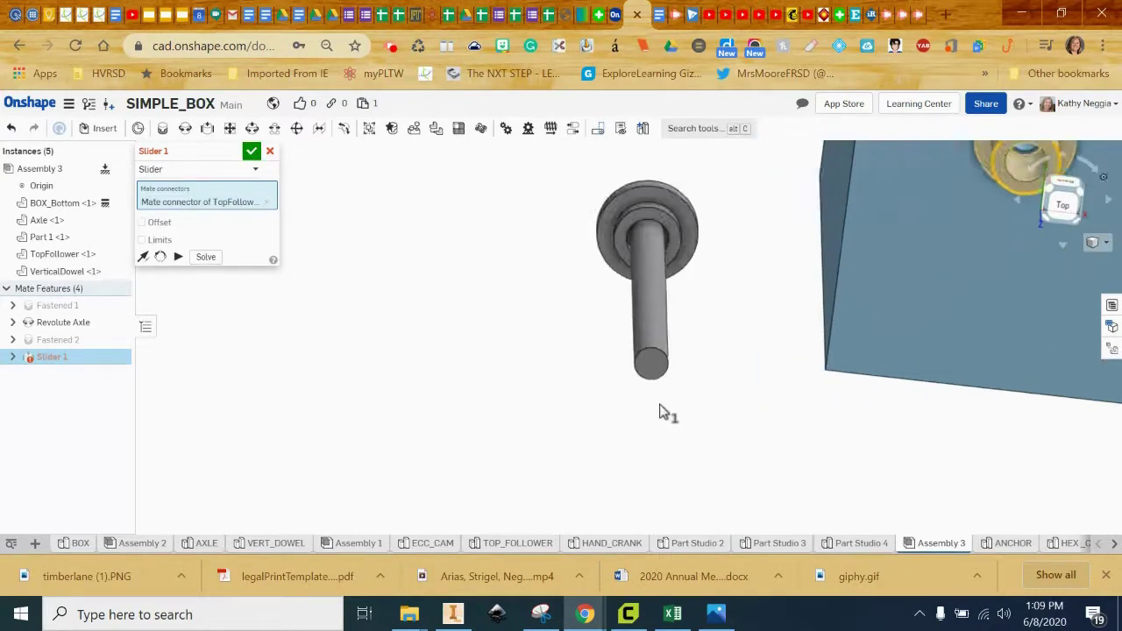
pyautogui.scroll(2, 662, 412)
pyautogui.moveTo(711, 393); pyautogui.dragTo(721, 325, button='right')
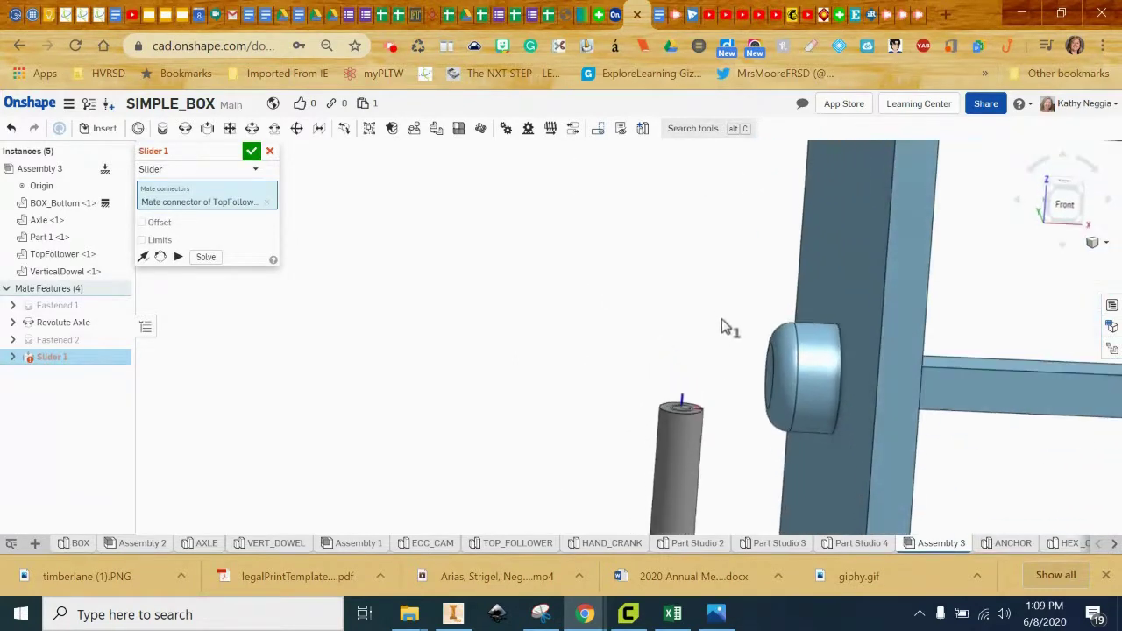
pyautogui.click(681, 406)
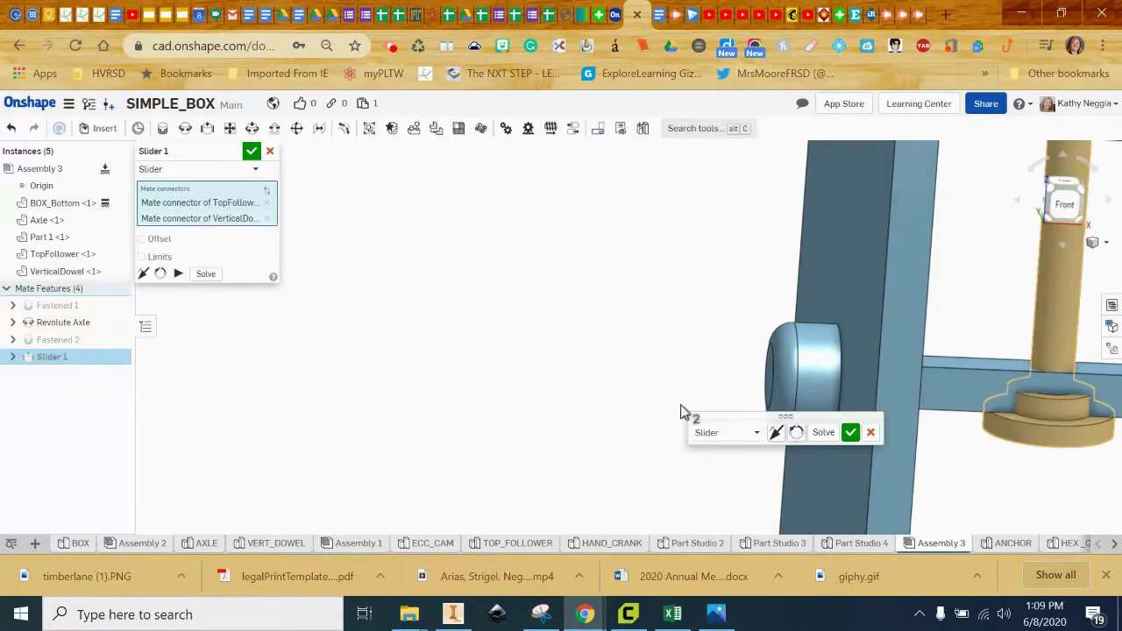
pyautogui.click(250, 152)
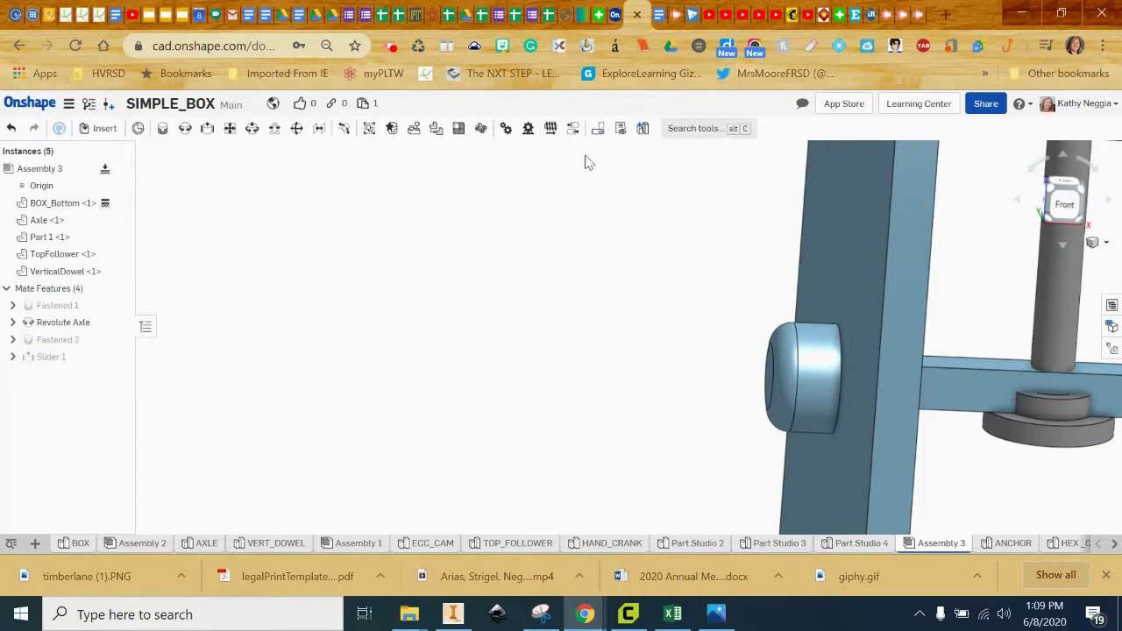
# Slide the vertical dowel up through the top follower until its base sits above the axle inside the box
pyautogui.scroll(-3, 901, 272)
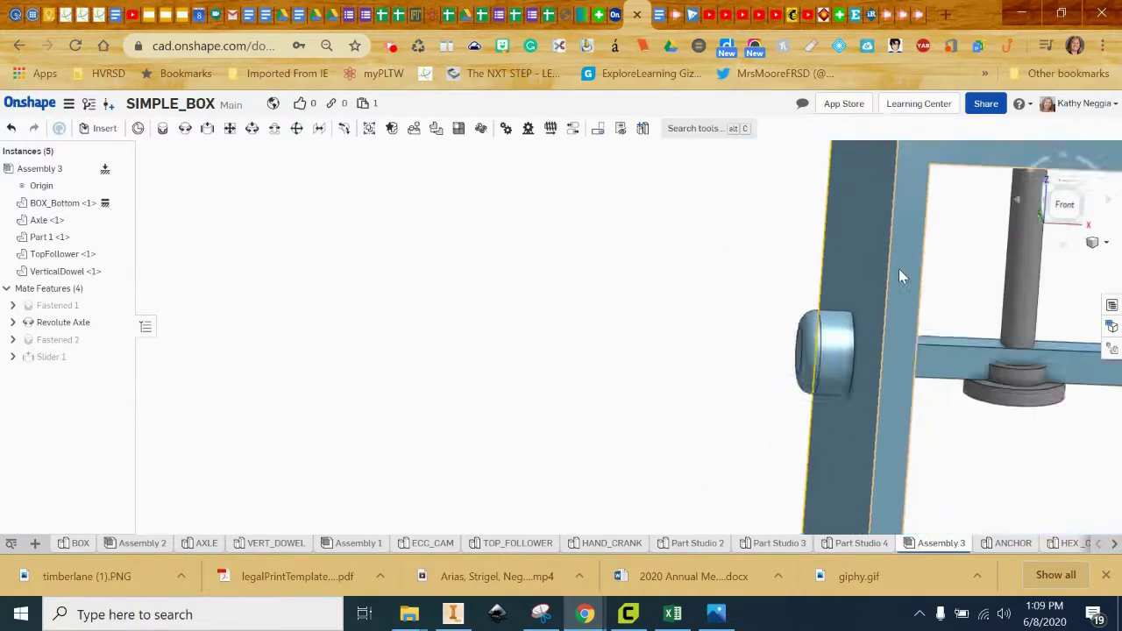
pyautogui.scroll(-2, 898, 268)
pyautogui.moveTo(984, 299); pyautogui.dragTo(708, 303, button='middle')
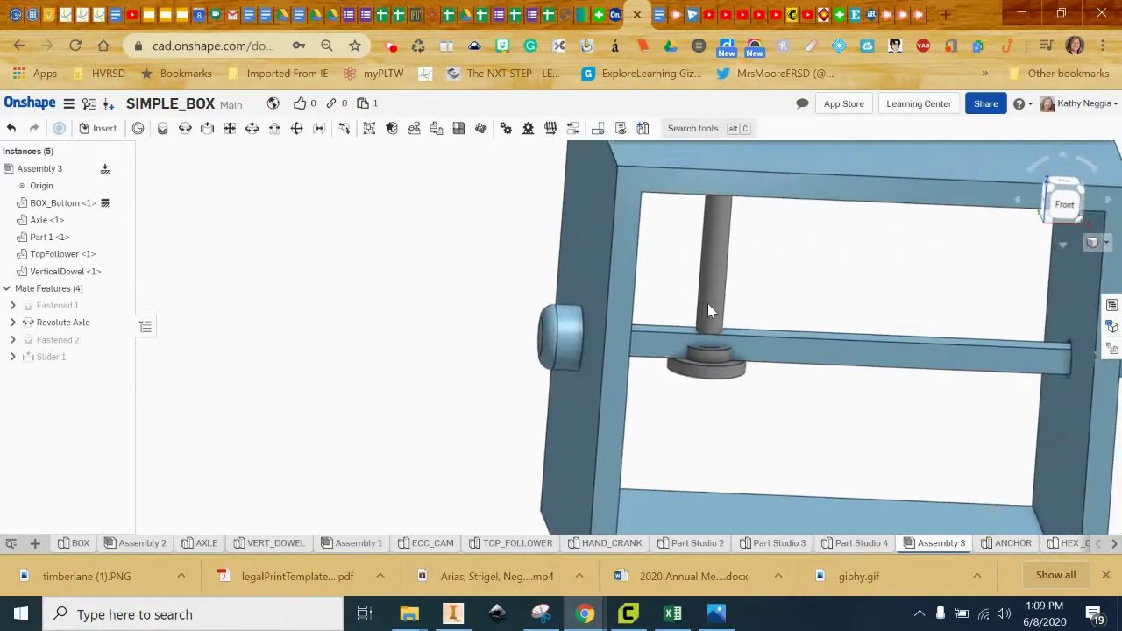
pyautogui.scroll(-3, 604, 329)
pyautogui.moveTo(614, 345); pyautogui.dragTo(589, 347)
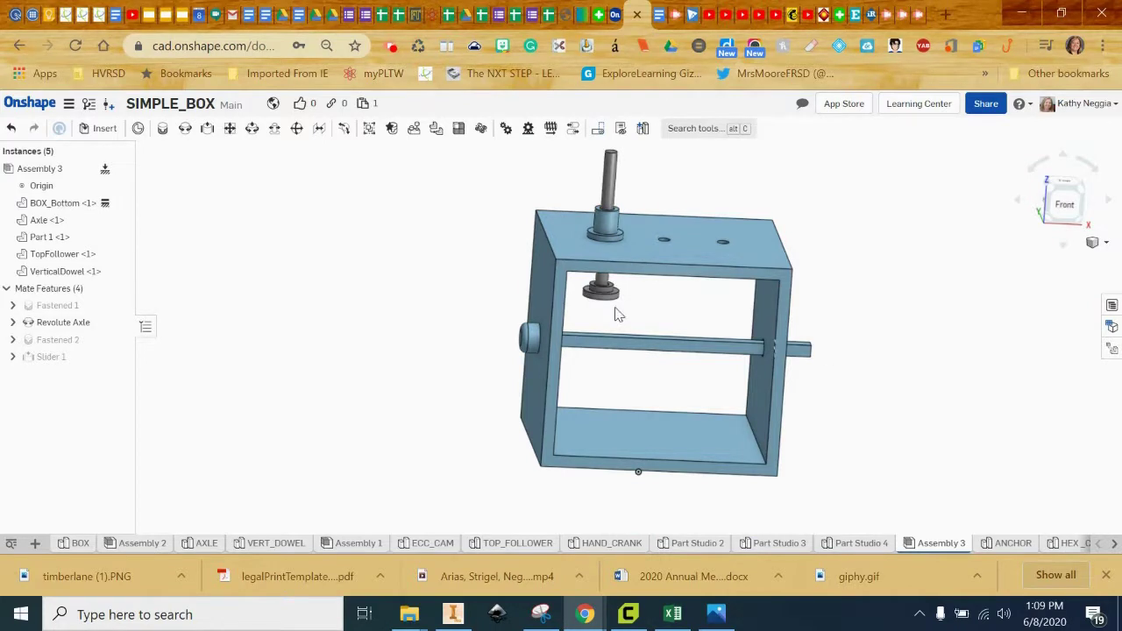
pyautogui.hotkey('shift', '1')
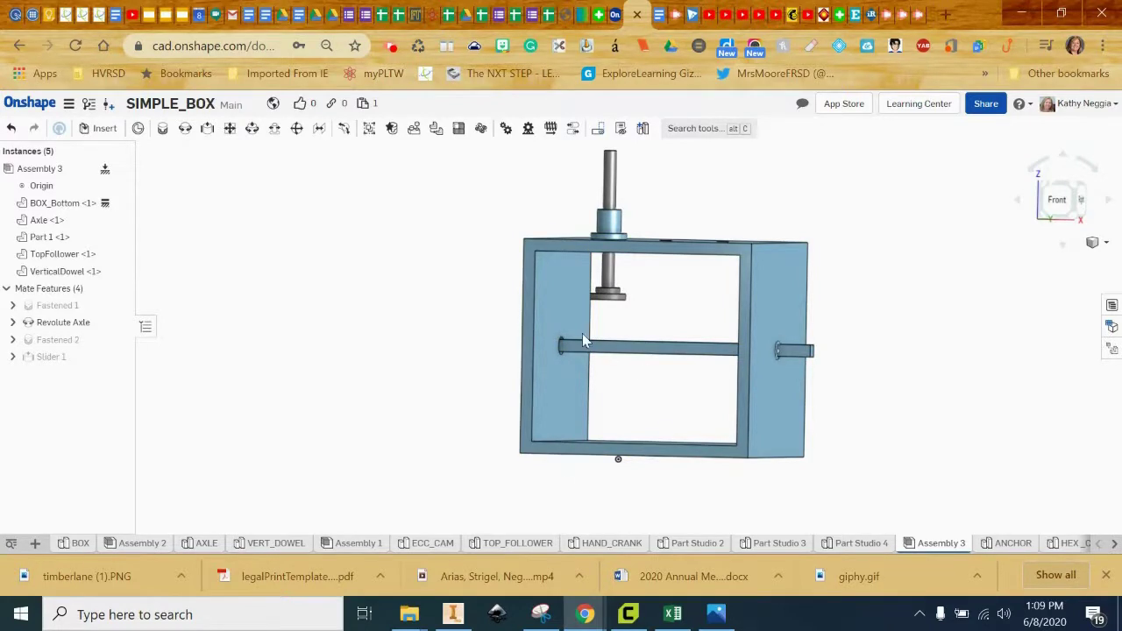
# Insert the ECC_CAM part and place it outside the box's left side
pyautogui.click(87, 130)
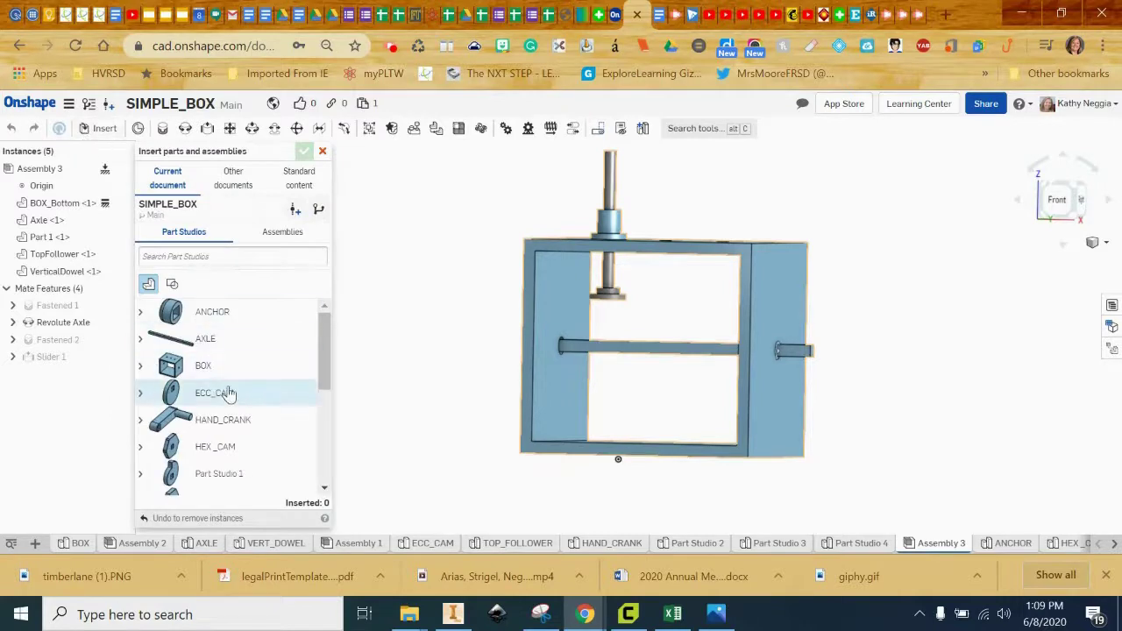
pyautogui.click(226, 396)
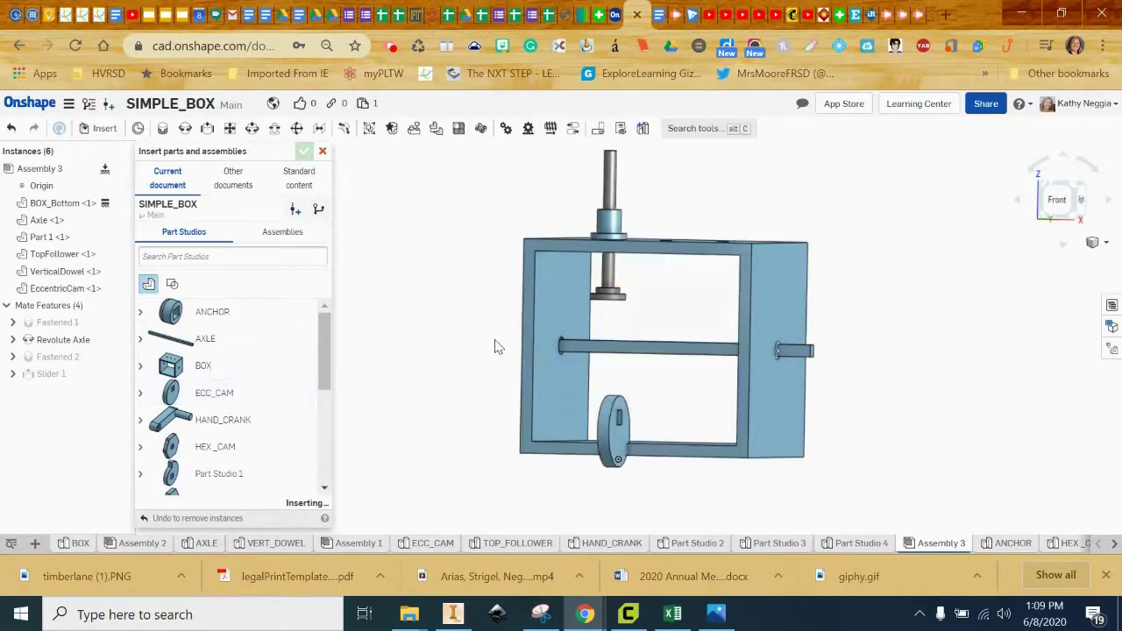
pyautogui.click(421, 302)
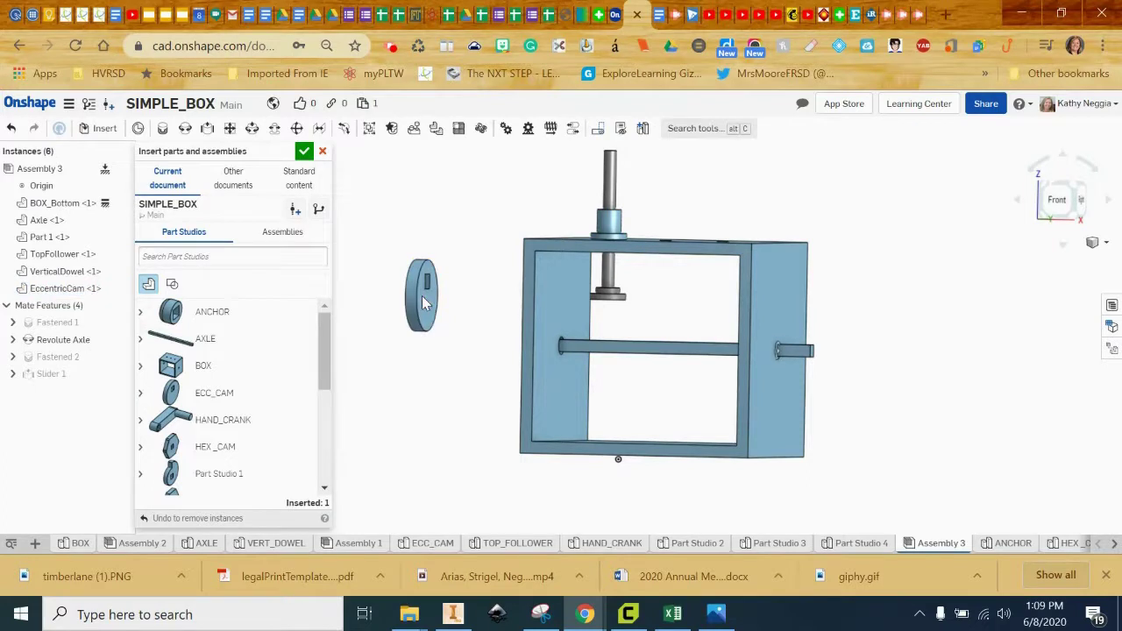
pyautogui.click(303, 152)
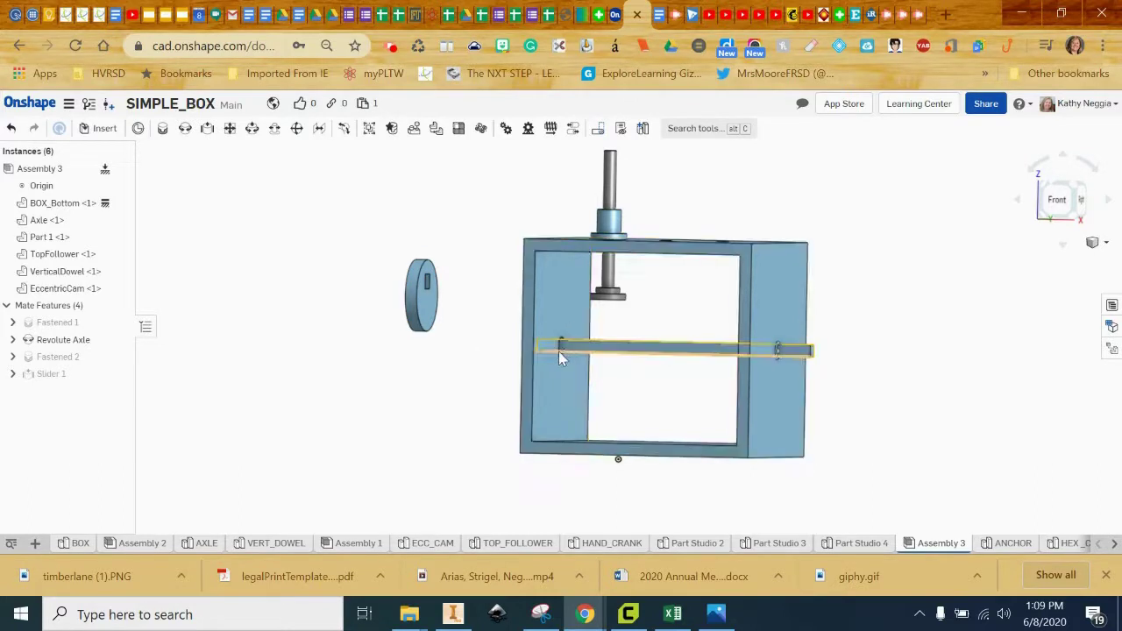
# Create a Fastened mate joining the centre of the eccentric cam's rectangular slot to the axle's protruding right end face
pyautogui.scroll(3, 558, 351)
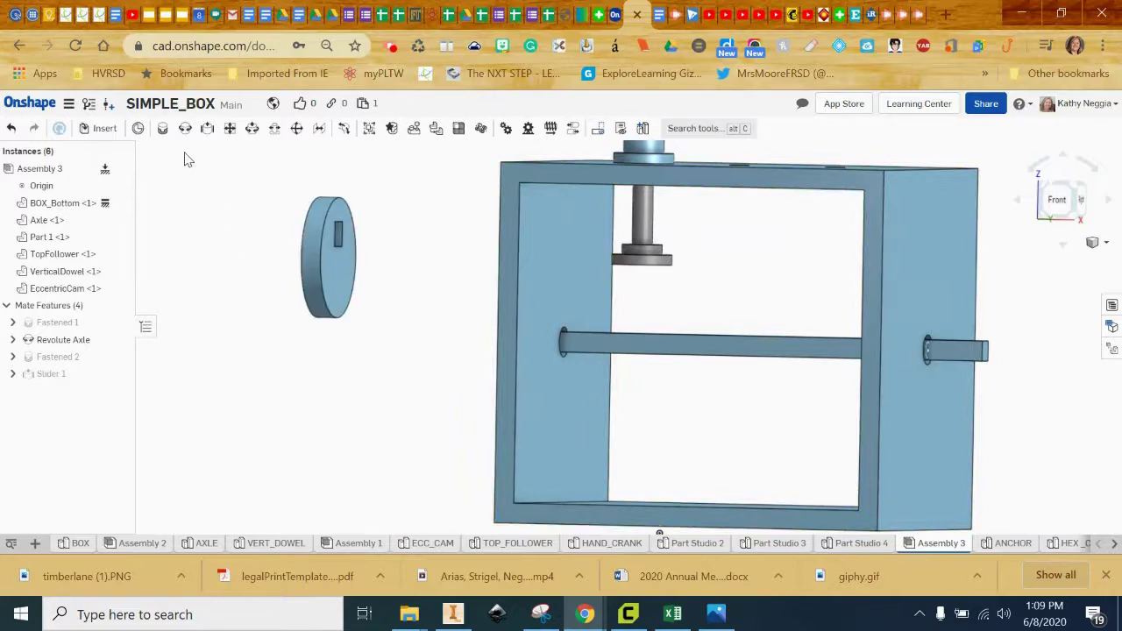
pyautogui.click(162, 128)
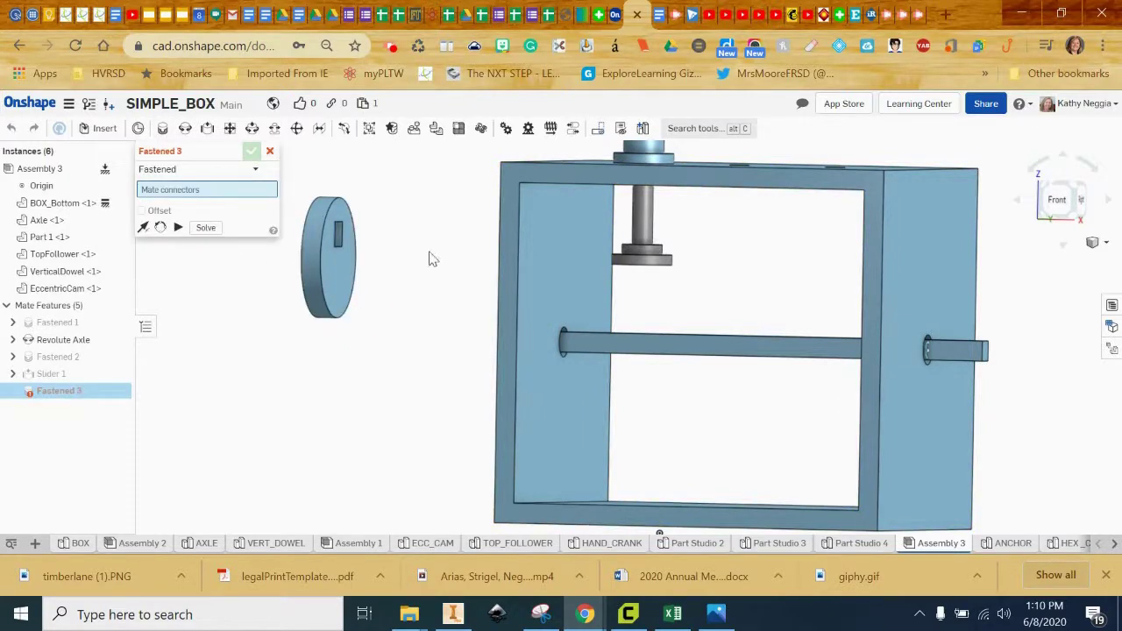
pyautogui.moveTo(479, 272); pyautogui.dragTo(432, 271, button='right')
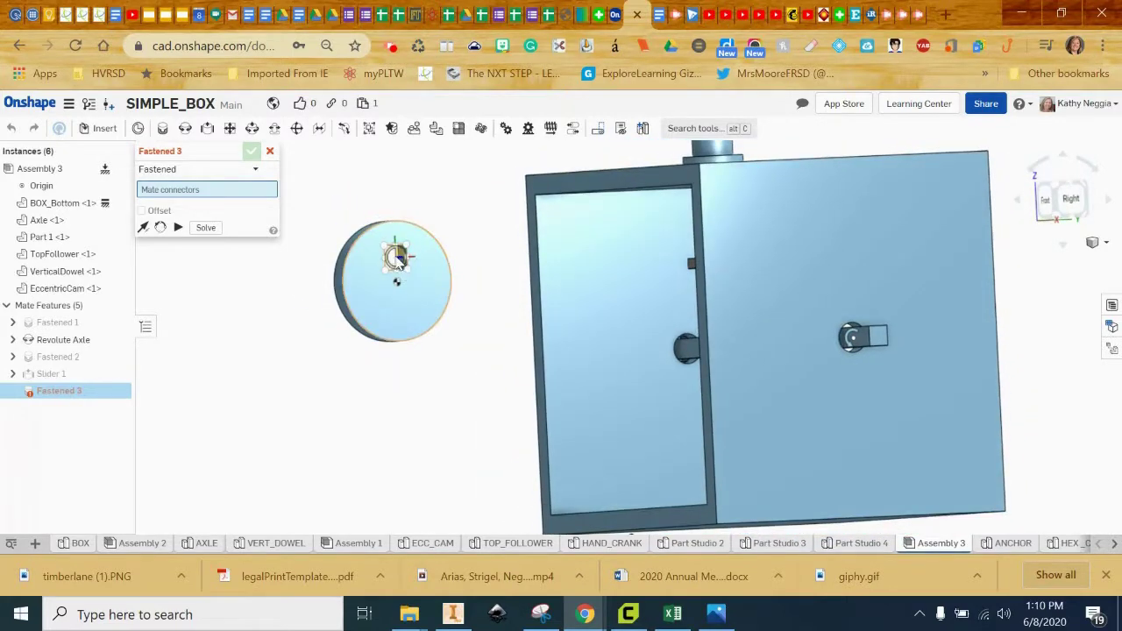
pyautogui.click(396, 256)
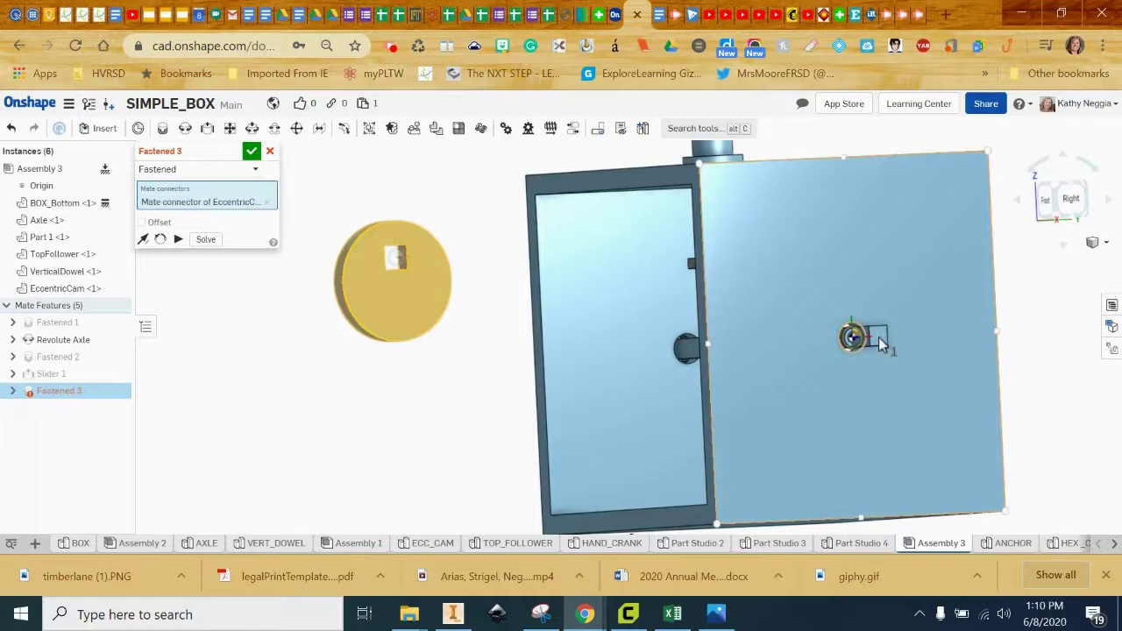
pyautogui.scroll(5, 881, 344)
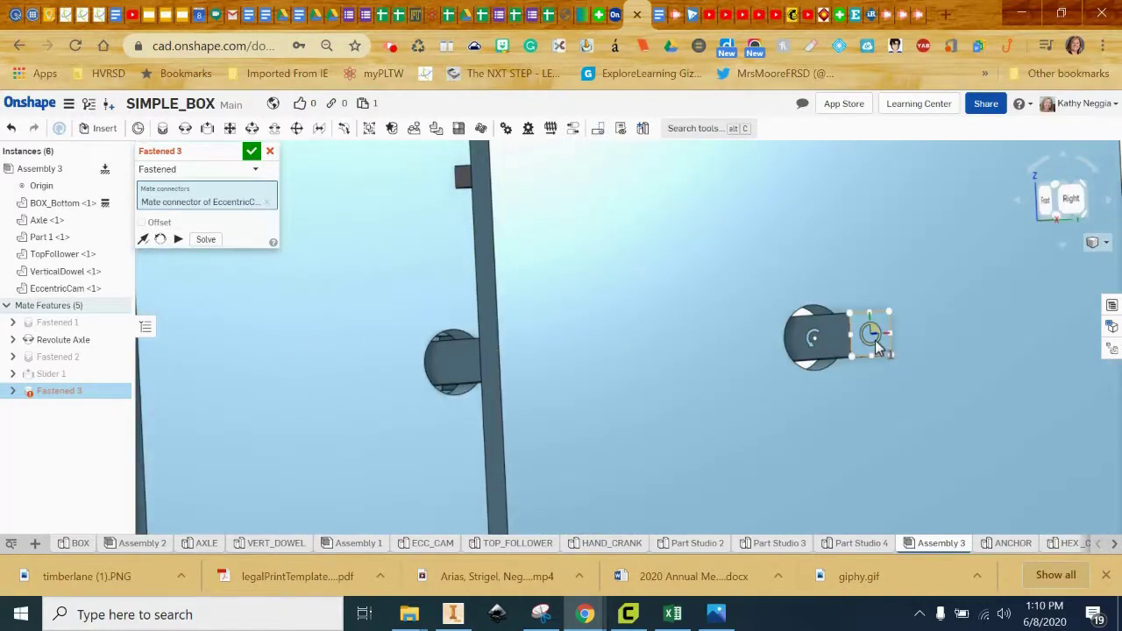
pyautogui.click(878, 346)
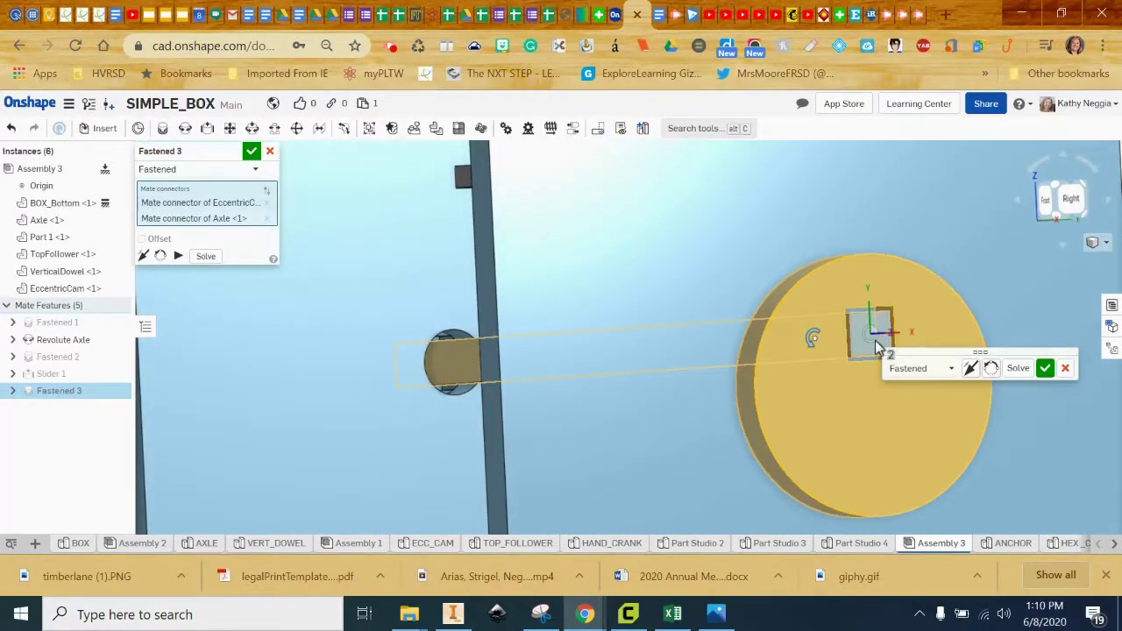
pyautogui.moveTo(642, 383); pyautogui.dragTo(727, 389, button='right')
pyautogui.scroll(1, 685, 379)
pyautogui.scroll(-3, 684, 379)
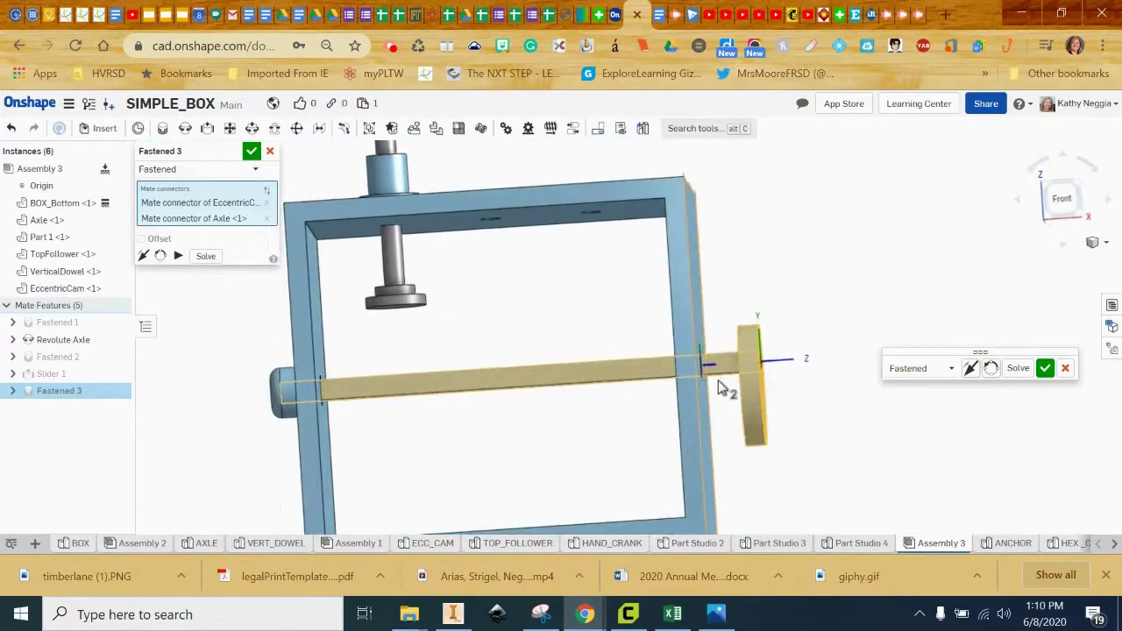
# Turn on the cam mate's offset and, after trying 4.5 in, set Z to 4.25 in to place the cam under the dowel
pyautogui.click(157, 243)
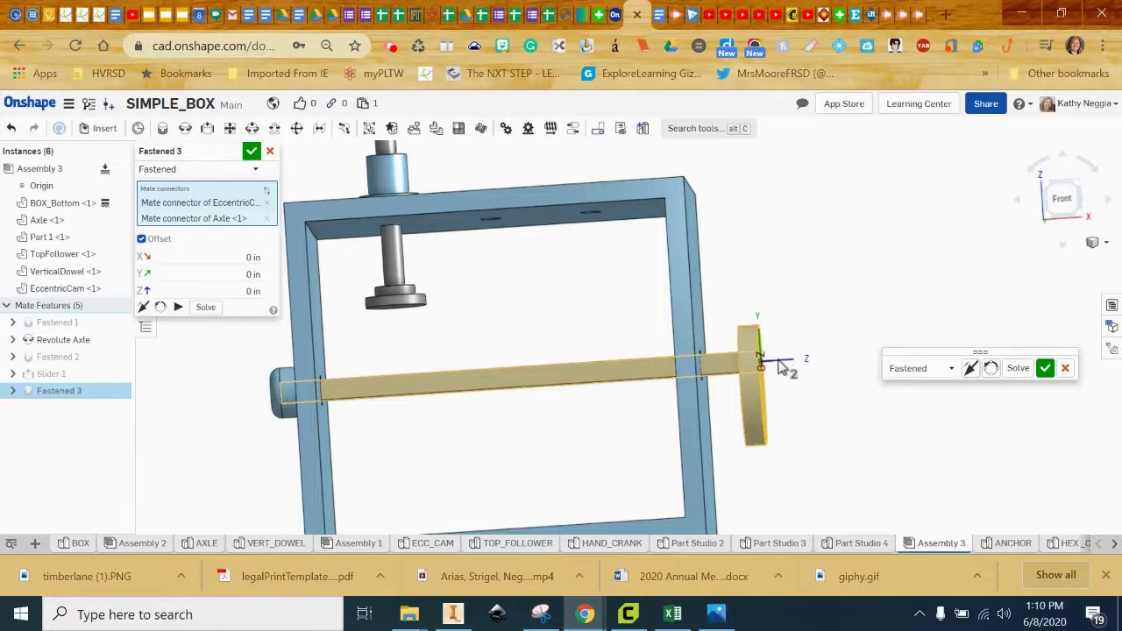
pyautogui.click(252, 292)
pyautogui.press('Return')
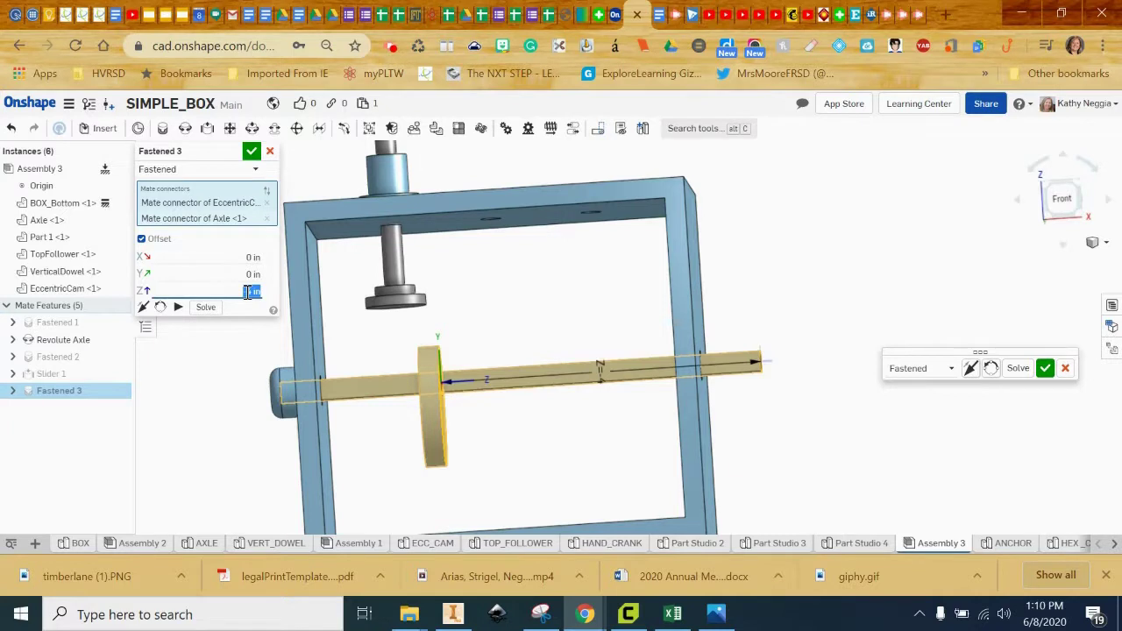
pyautogui.press('BackSpace')
pyautogui.write('4.5')
pyautogui.press('Return')
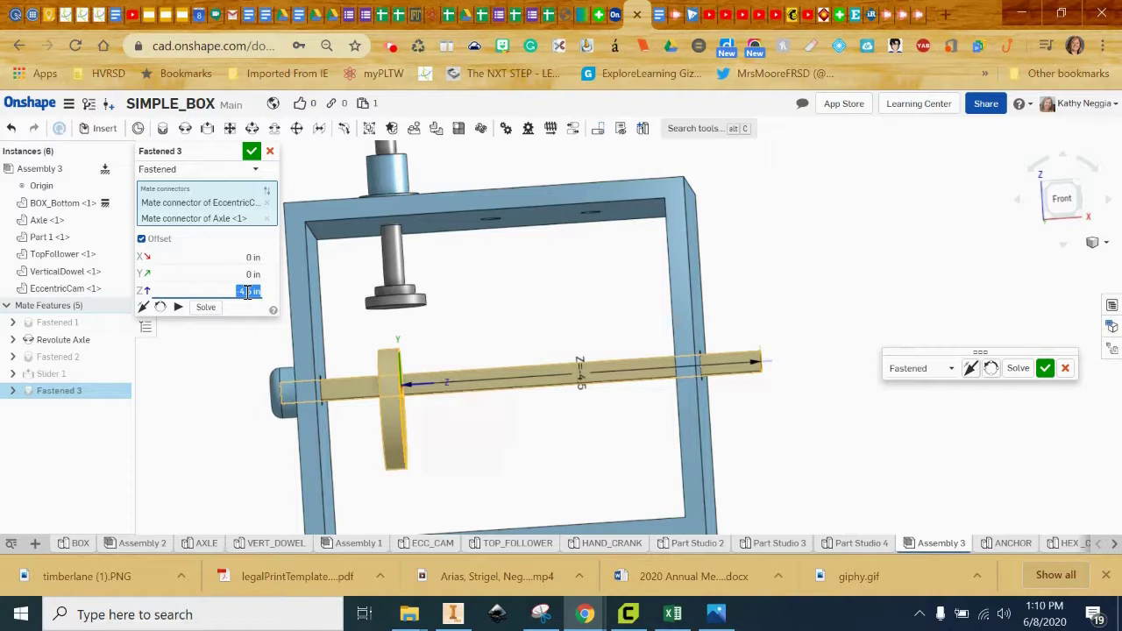
pyautogui.press('BackSpace')
pyautogui.press('Return')
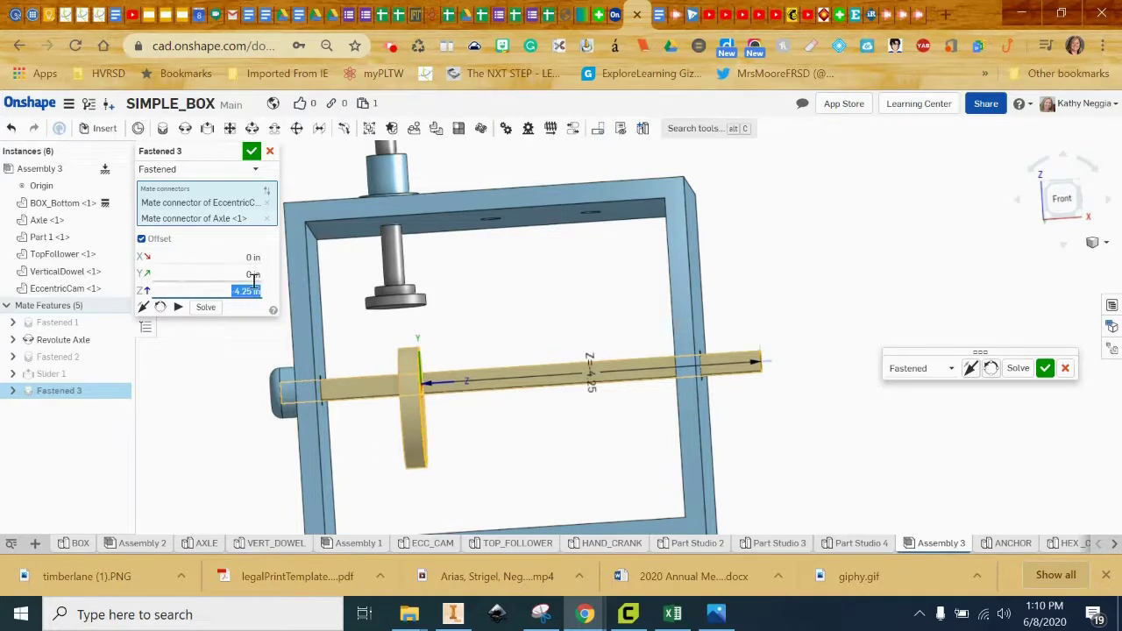
# Set the cam mate's Z offset to -4.375 in to centre the cam under the dowel, and accept the mate
pyautogui.press('BackSpace')
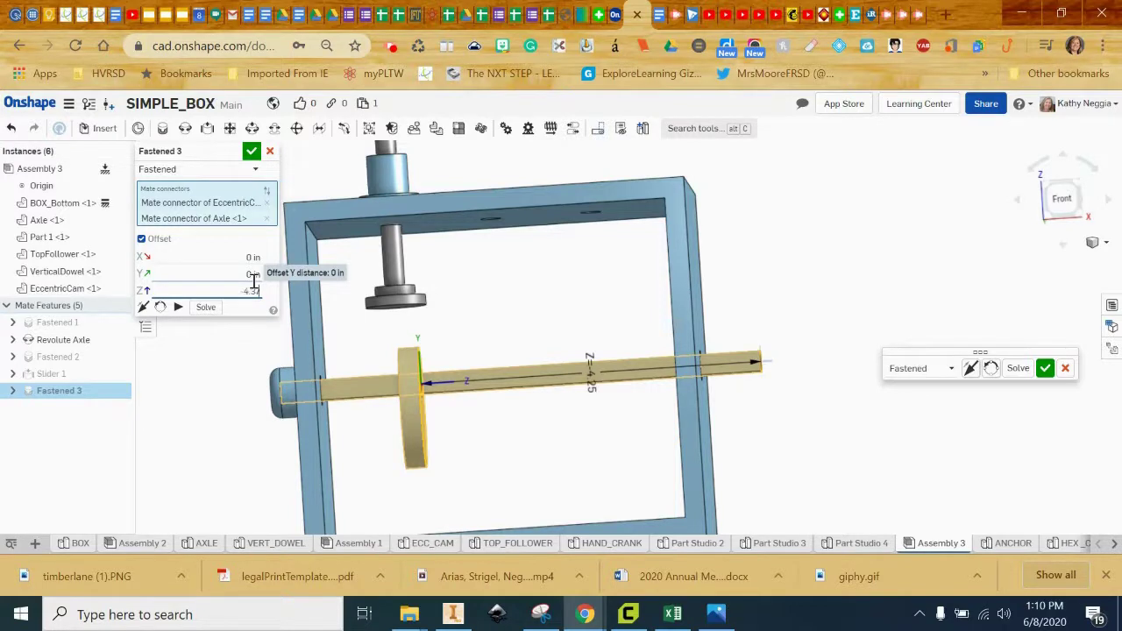
pyautogui.write('4.375')
pyautogui.press('Return')
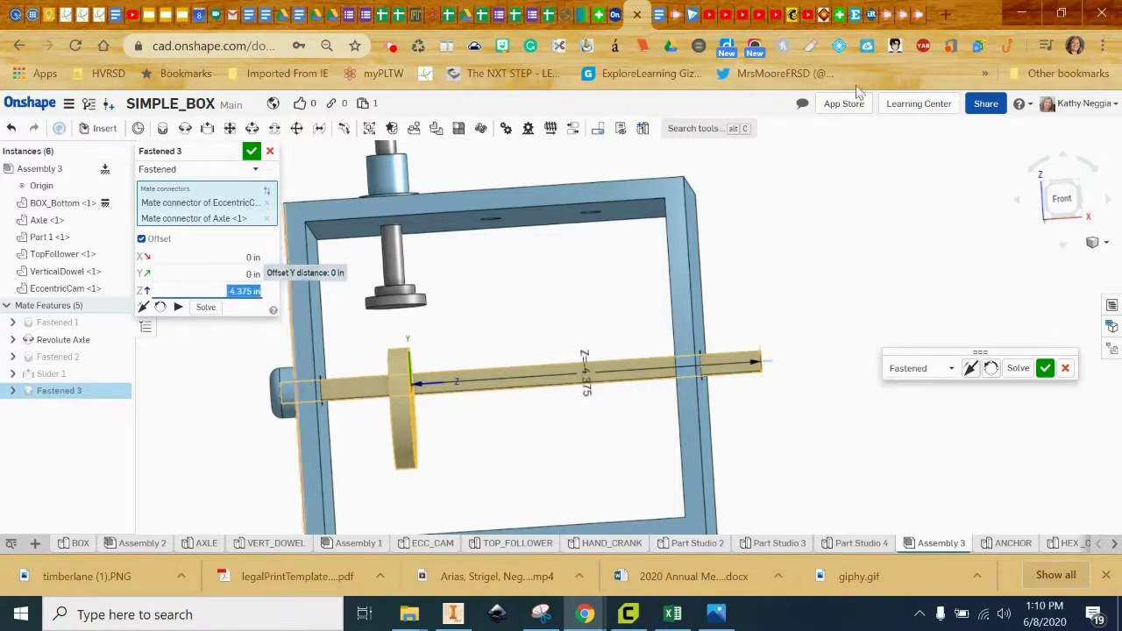
pyautogui.click(1065, 199)
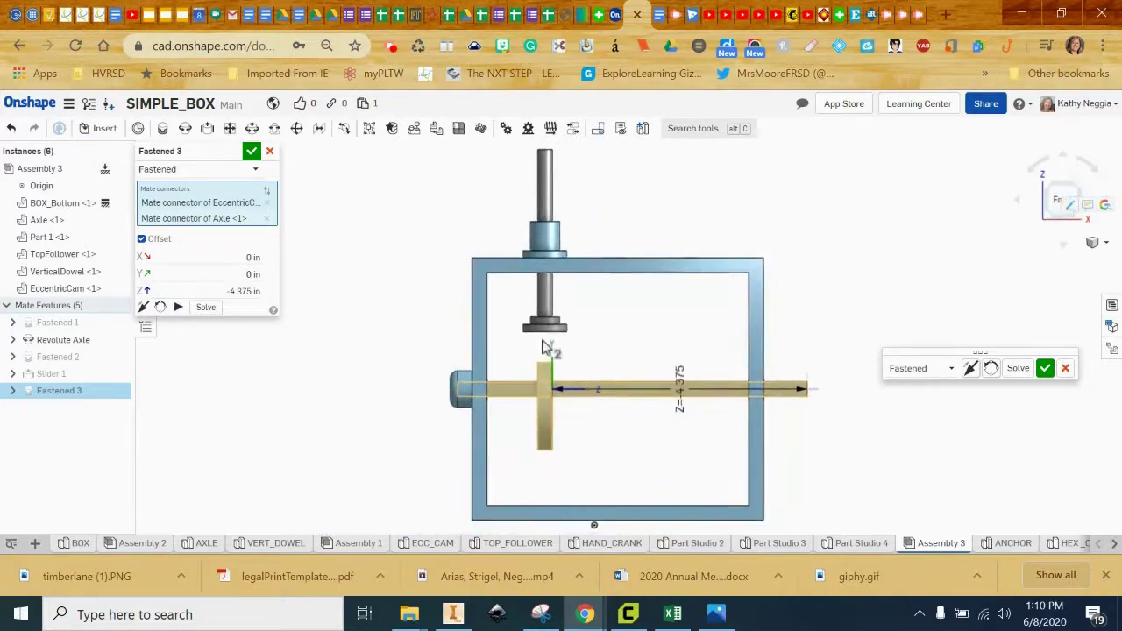
pyautogui.click(252, 153)
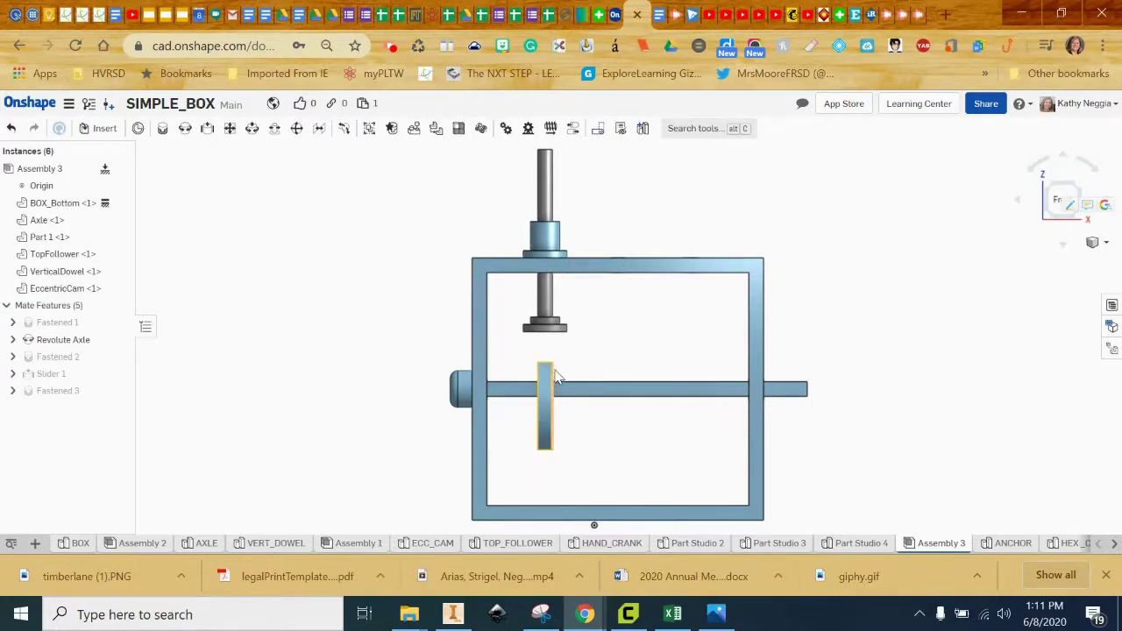
# Create a Tangent mate between the bottom circular edge of the vertical dowel and the eccentric cam's curved outer face
pyautogui.moveTo(561, 409); pyautogui.dragTo(560, 380, button='right')
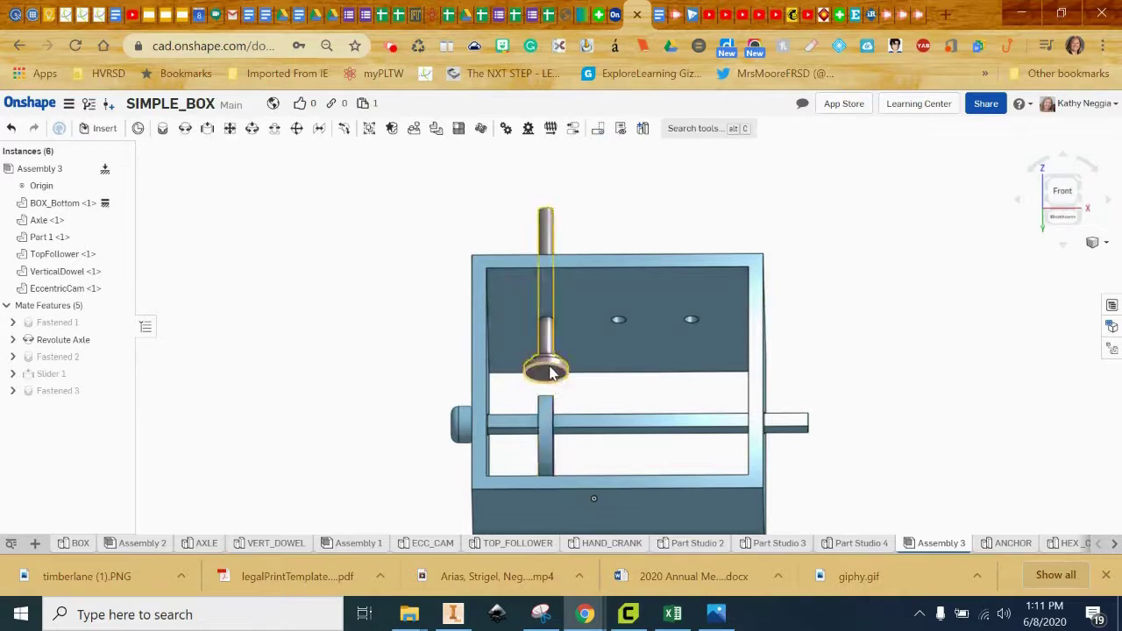
pyautogui.moveTo(554, 386); pyautogui.dragTo(544, 416, button='right')
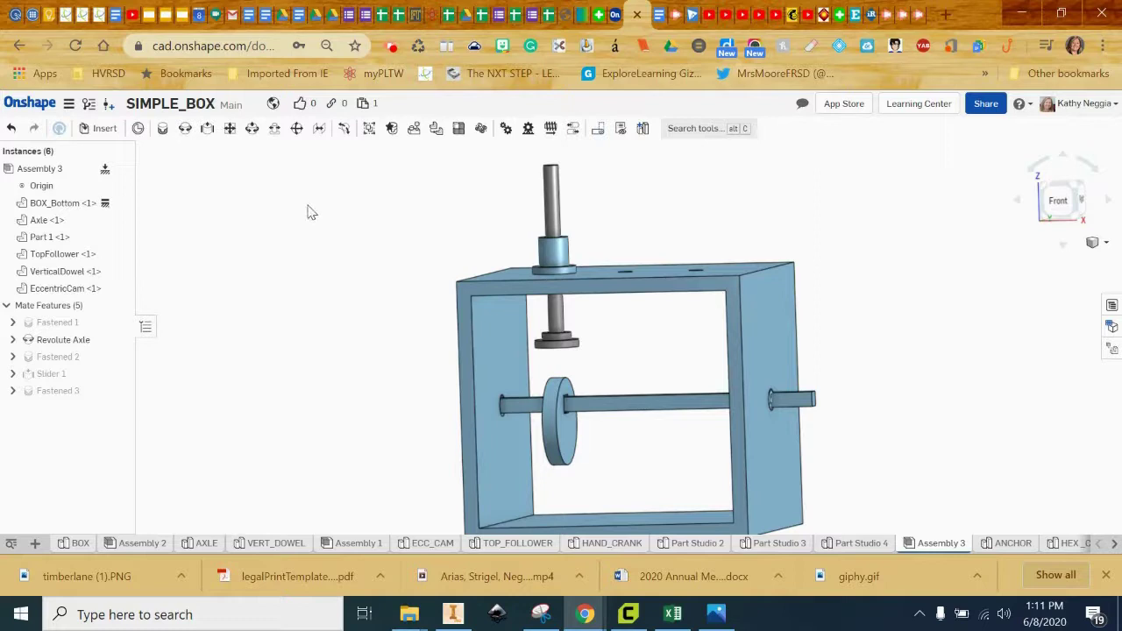
pyautogui.click(343, 128)
pyautogui.moveTo(454, 383); pyautogui.dragTo(449, 344, button='right')
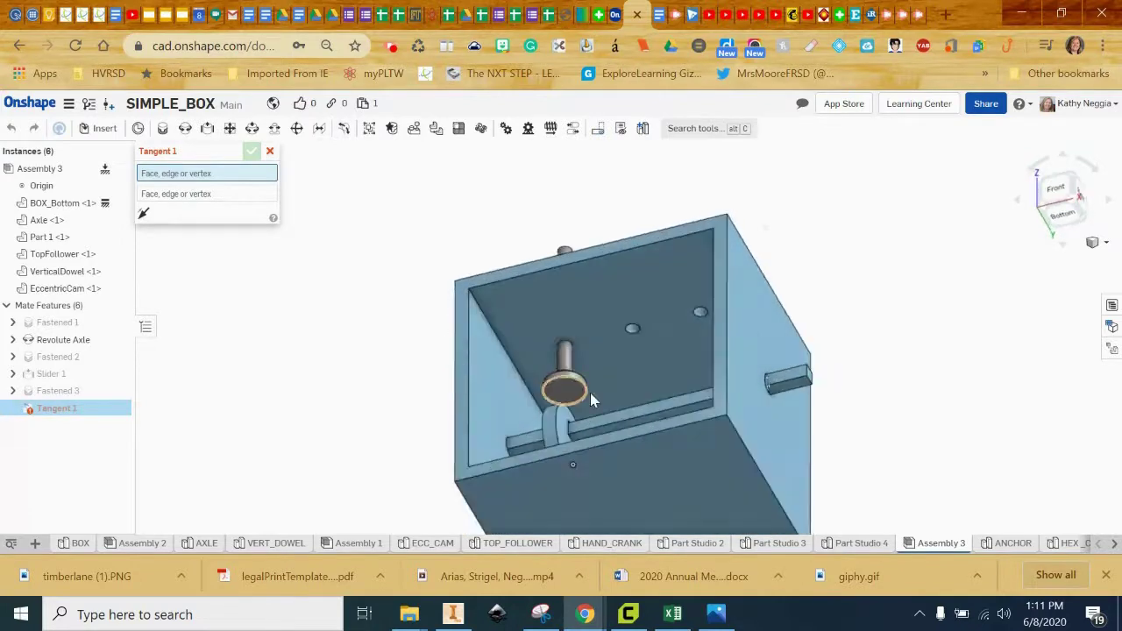
pyautogui.scroll(3, 526, 395)
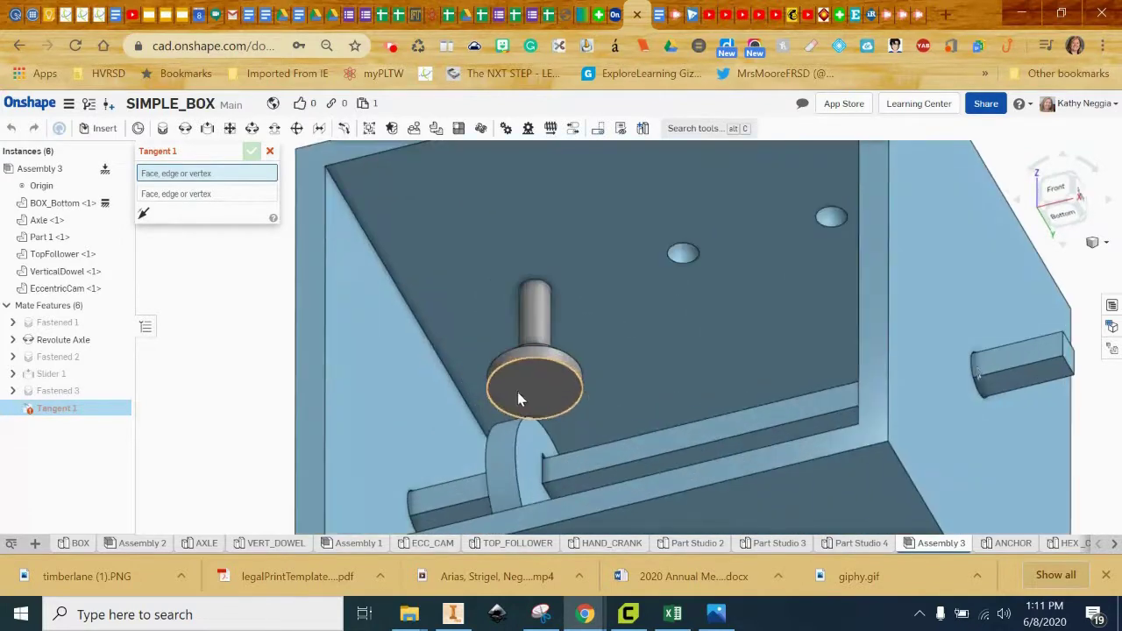
pyautogui.click(580, 378)
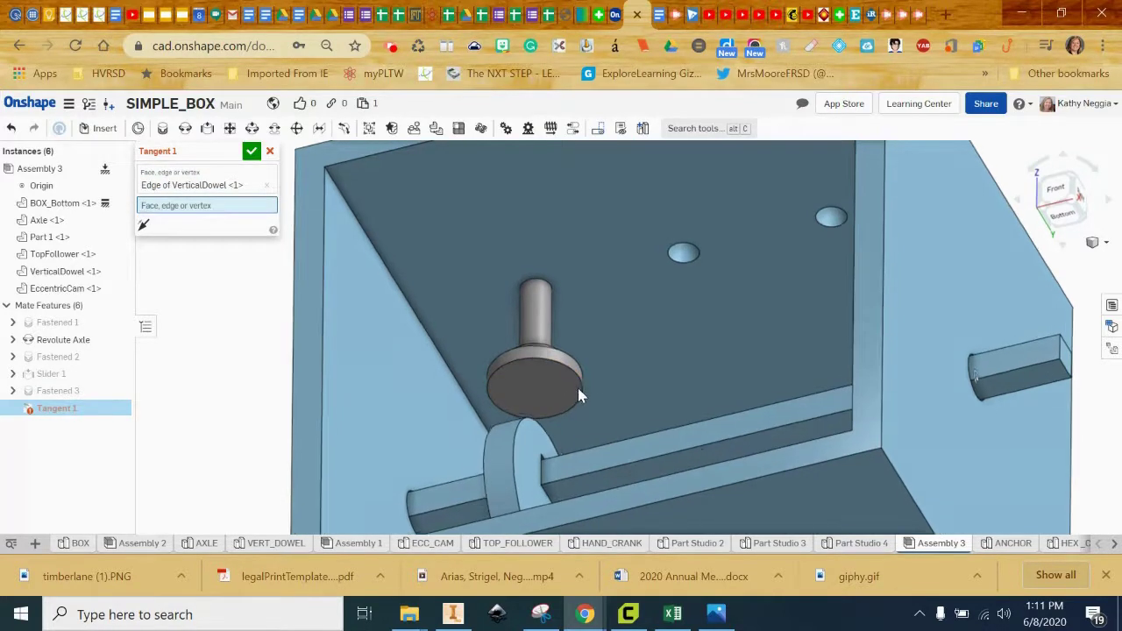
pyautogui.rightClick(577, 385)
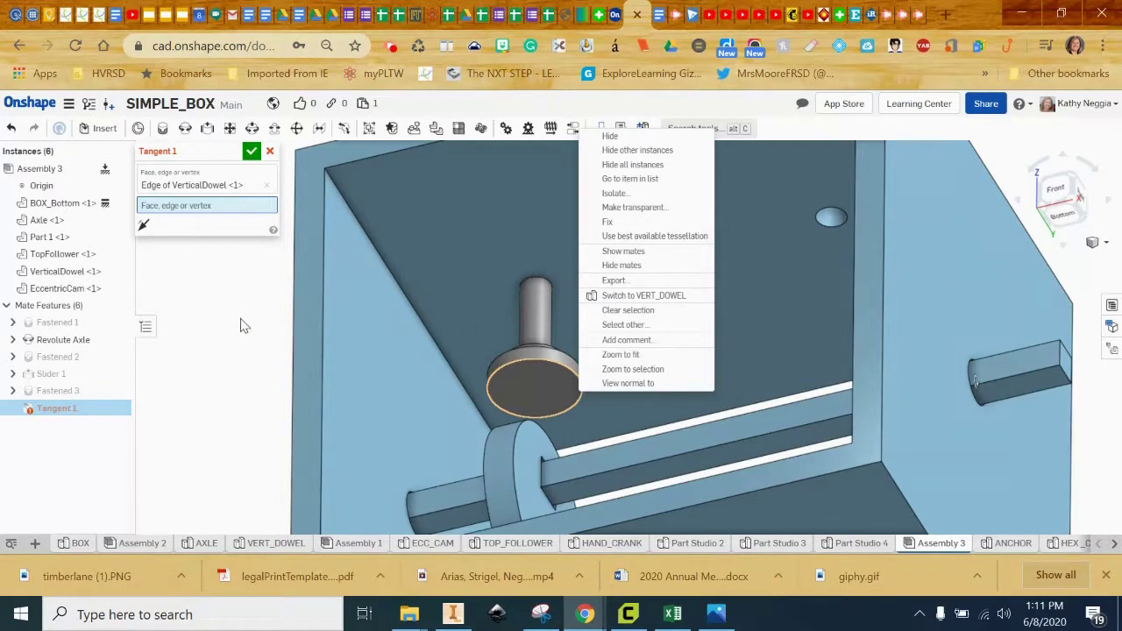
pyautogui.click(475, 416)
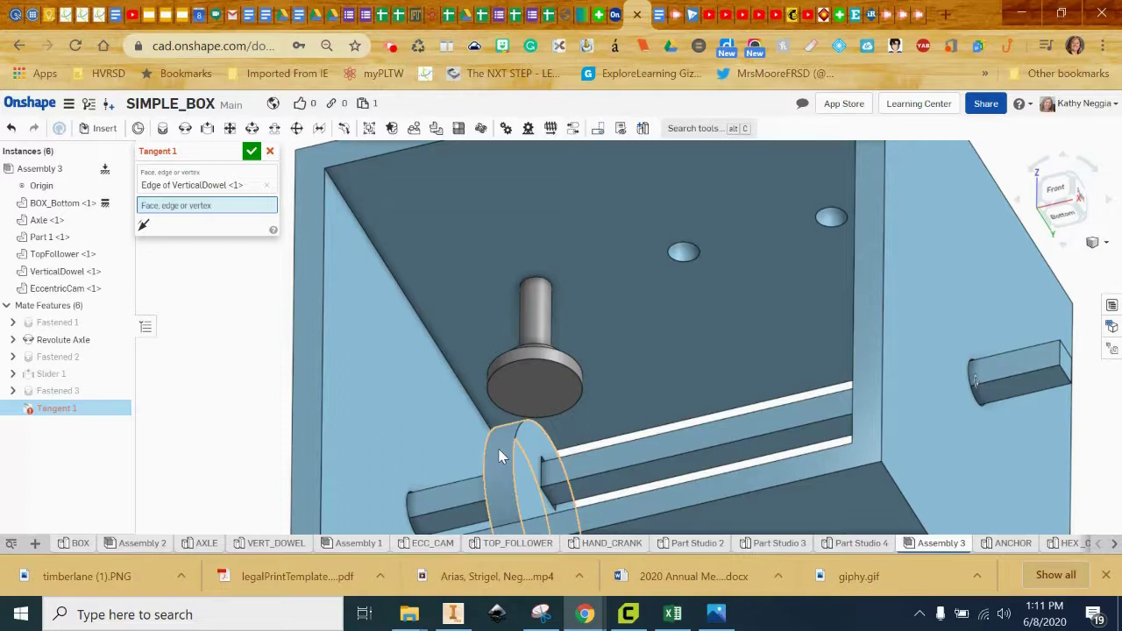
pyautogui.click(498, 456)
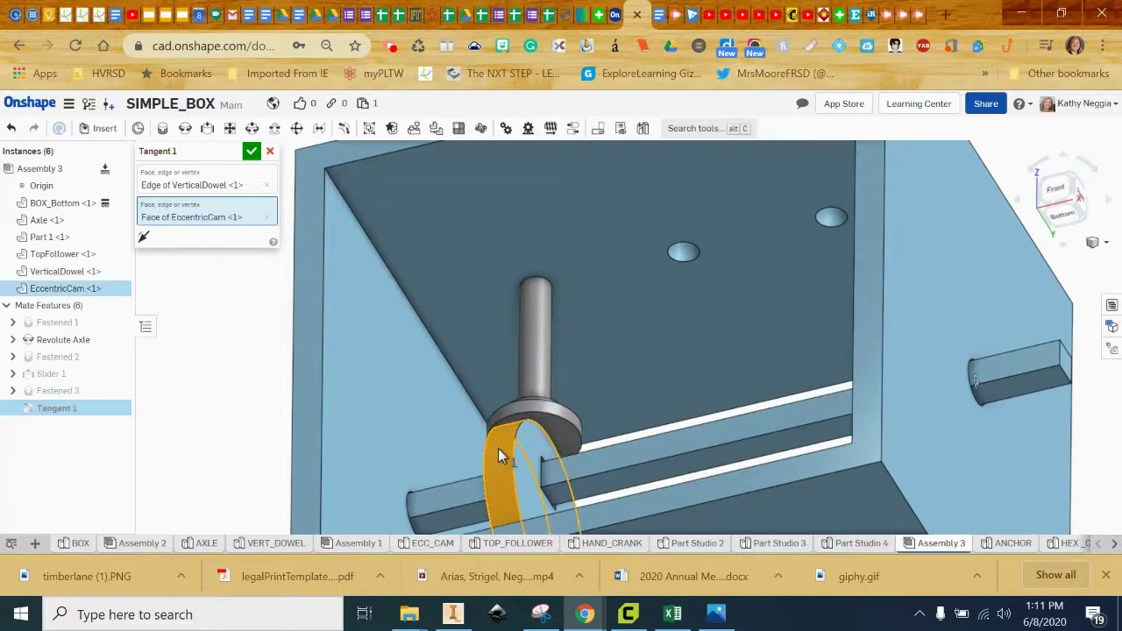
pyautogui.click(250, 152)
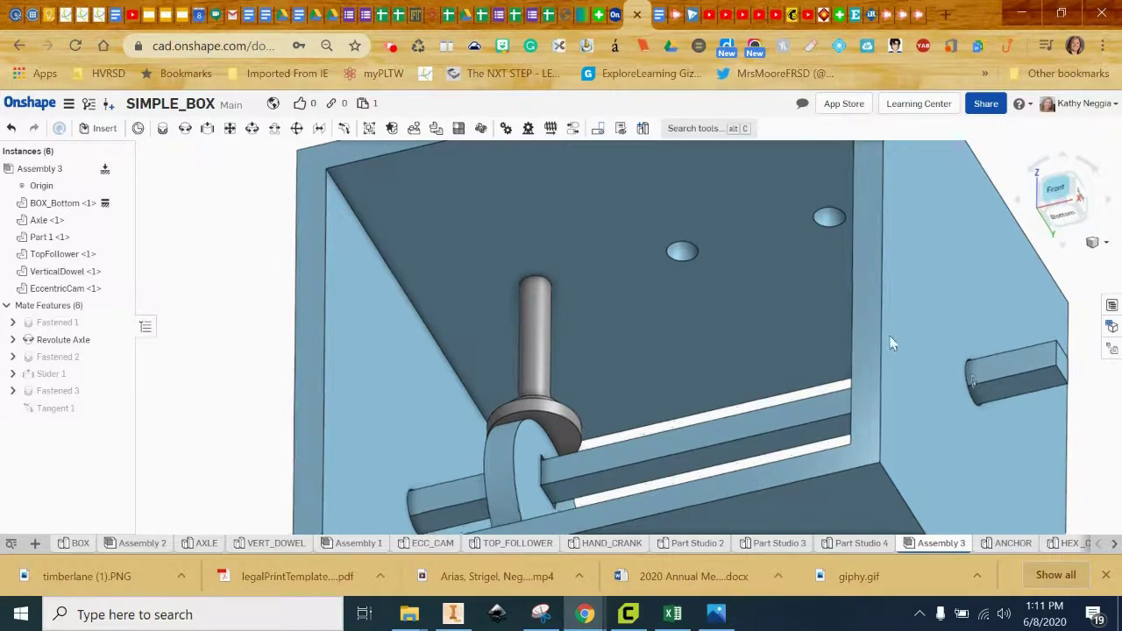
# Animate the Revolute Axle mate from 0 to 360 deg in 300 steps to check the cam and dowel motion, then close the animation
pyautogui.hotkey('shift', '1')
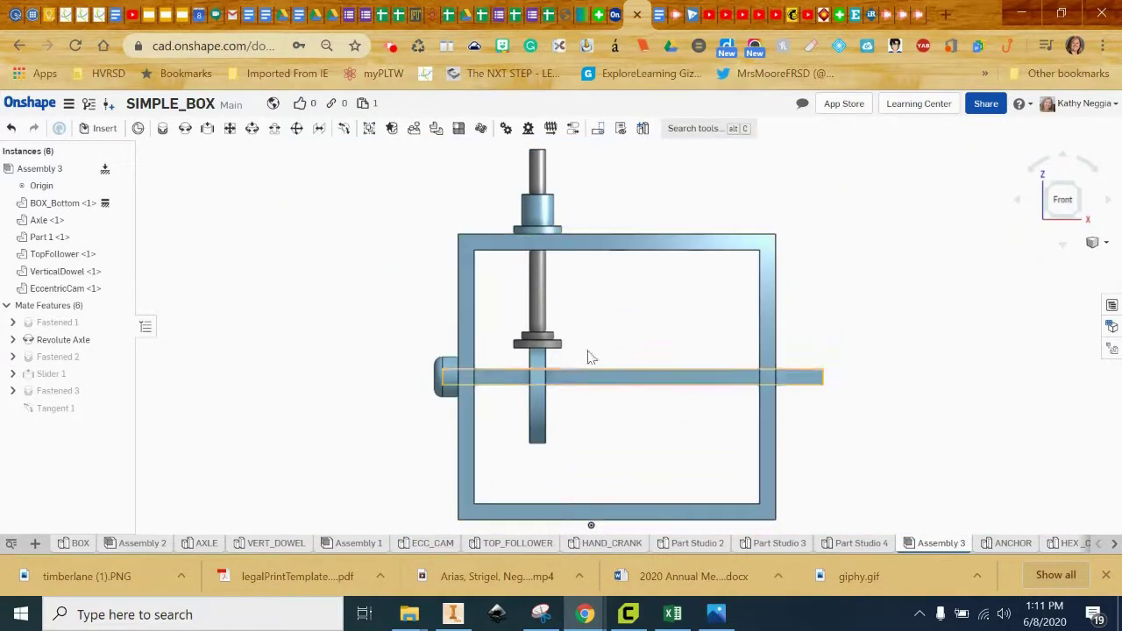
pyautogui.scroll(2, 607, 378)
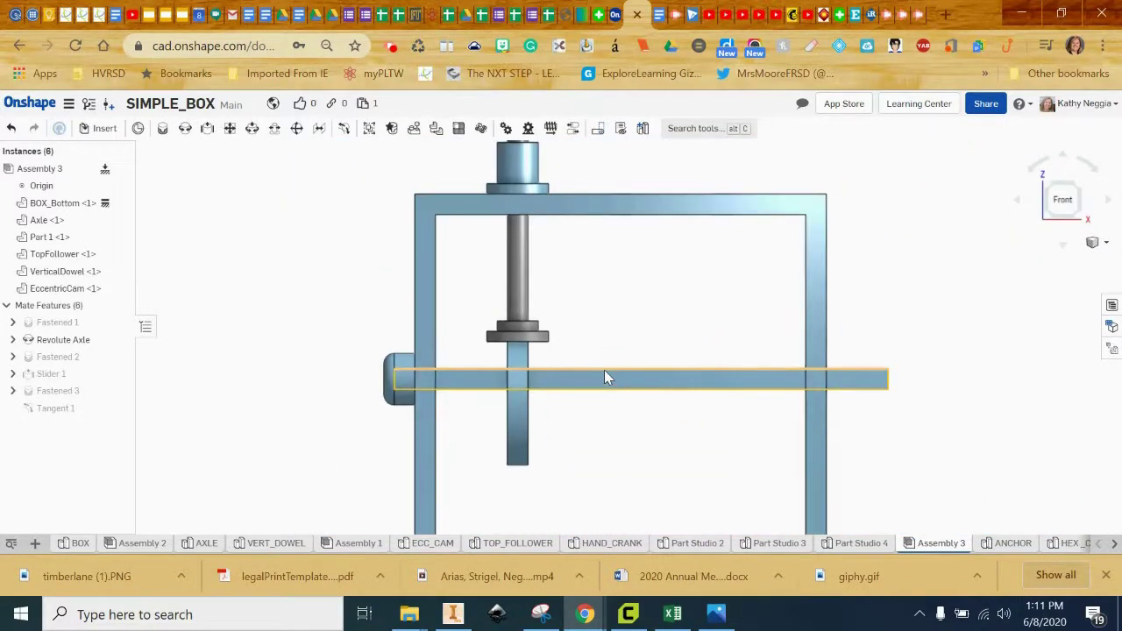
pyautogui.moveTo(724, 389)
pyautogui.mouseDown(button='right')
pyautogui.moveTo(744, 380)
pyautogui.moveTo(740, 394)
pyautogui.mouseUp(button='right')
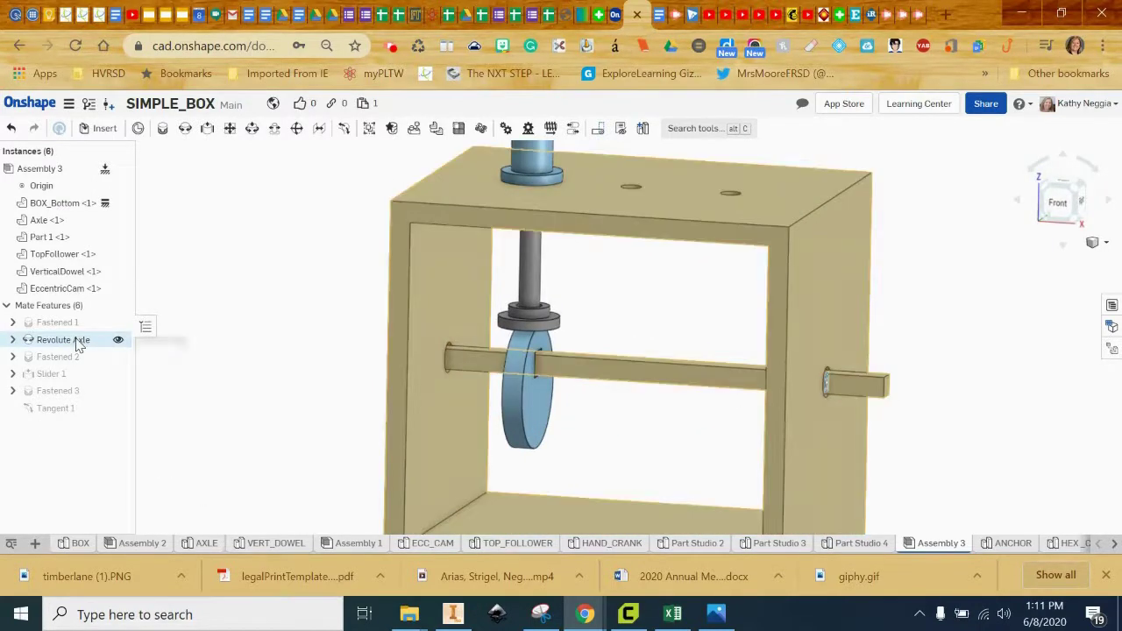
pyautogui.rightClick(78, 344)
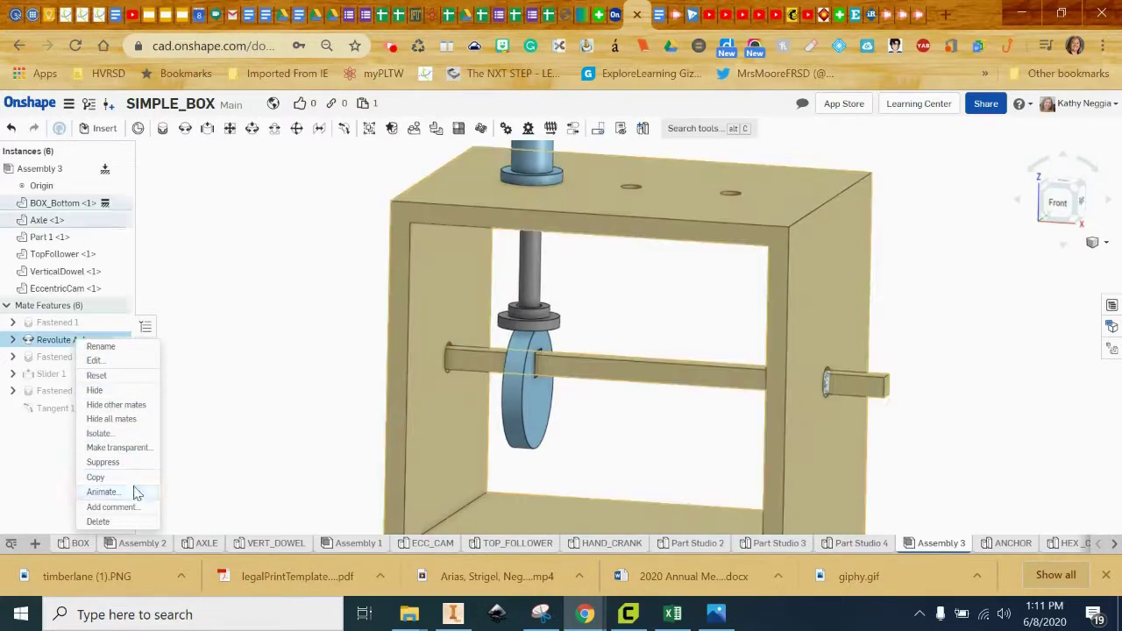
pyautogui.click(130, 492)
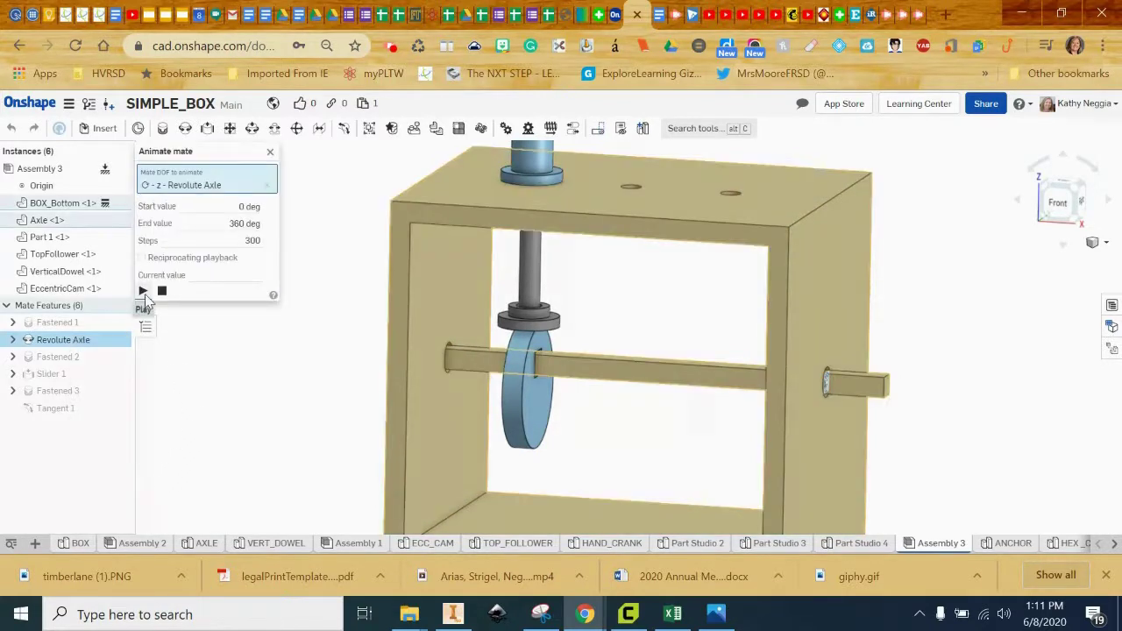
pyautogui.click(143, 292)
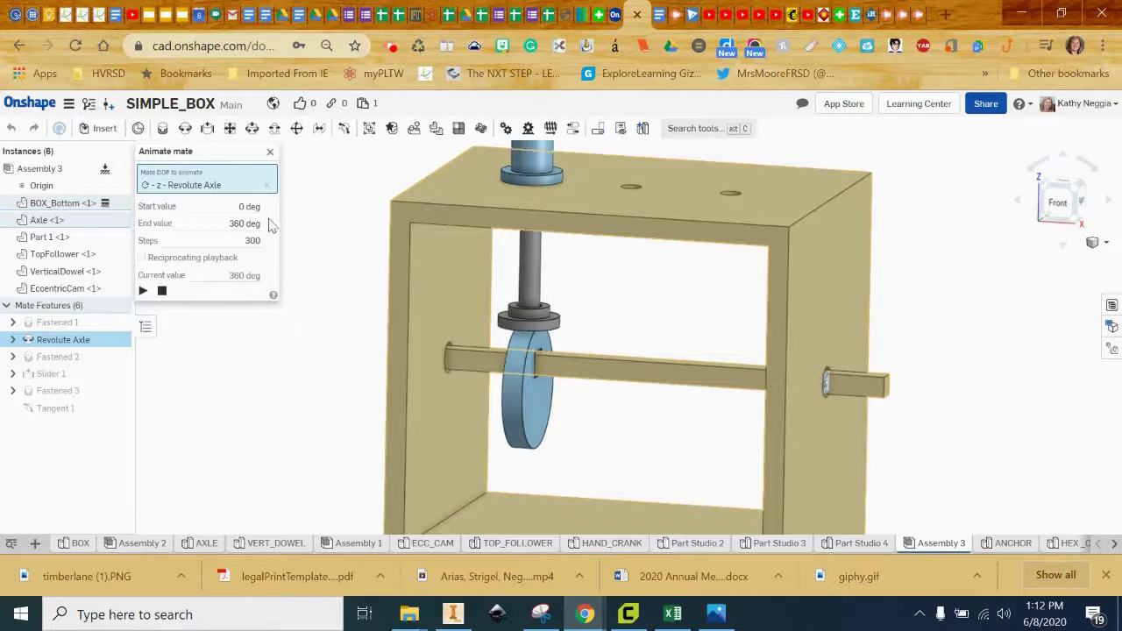
pyautogui.click(270, 151)
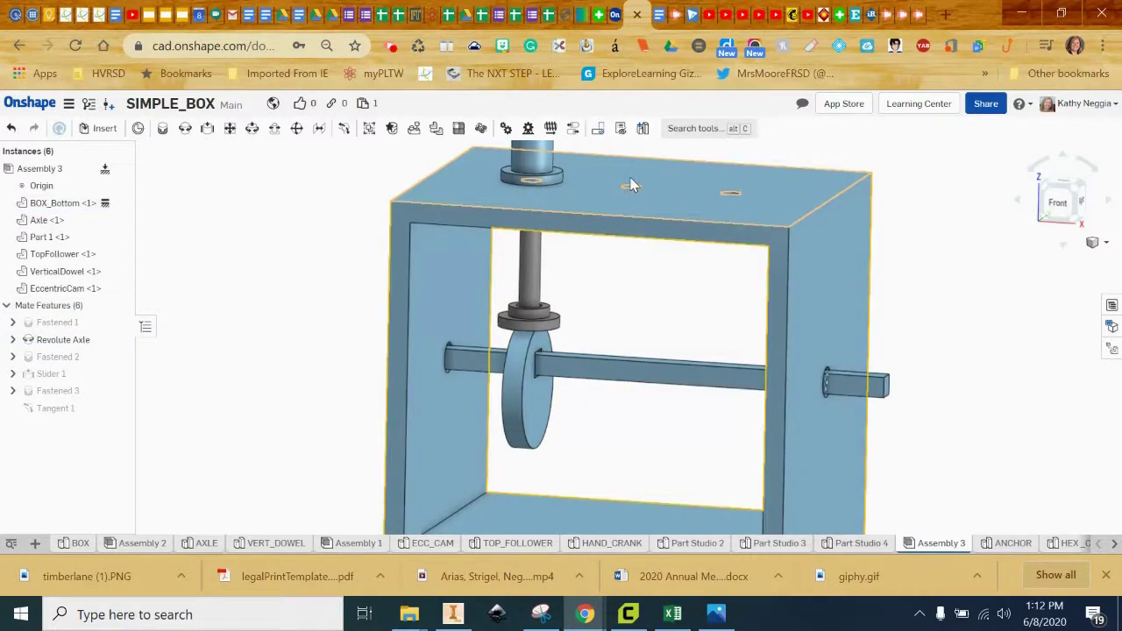